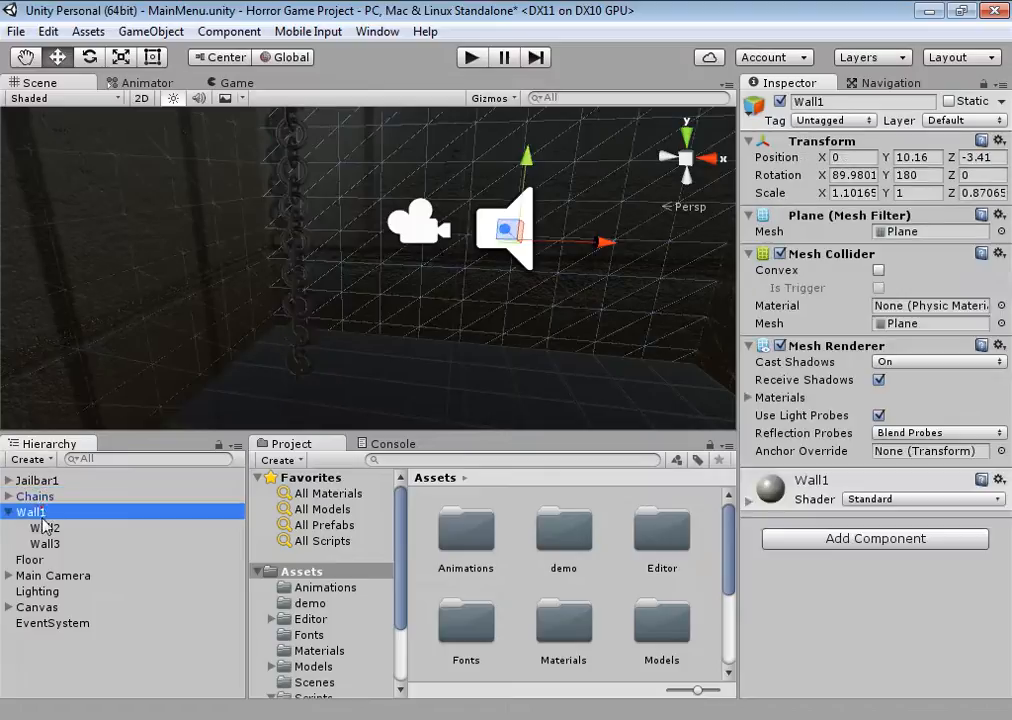
- Select the Chains object and look at its child objects in the hierarchy
click(8, 497)
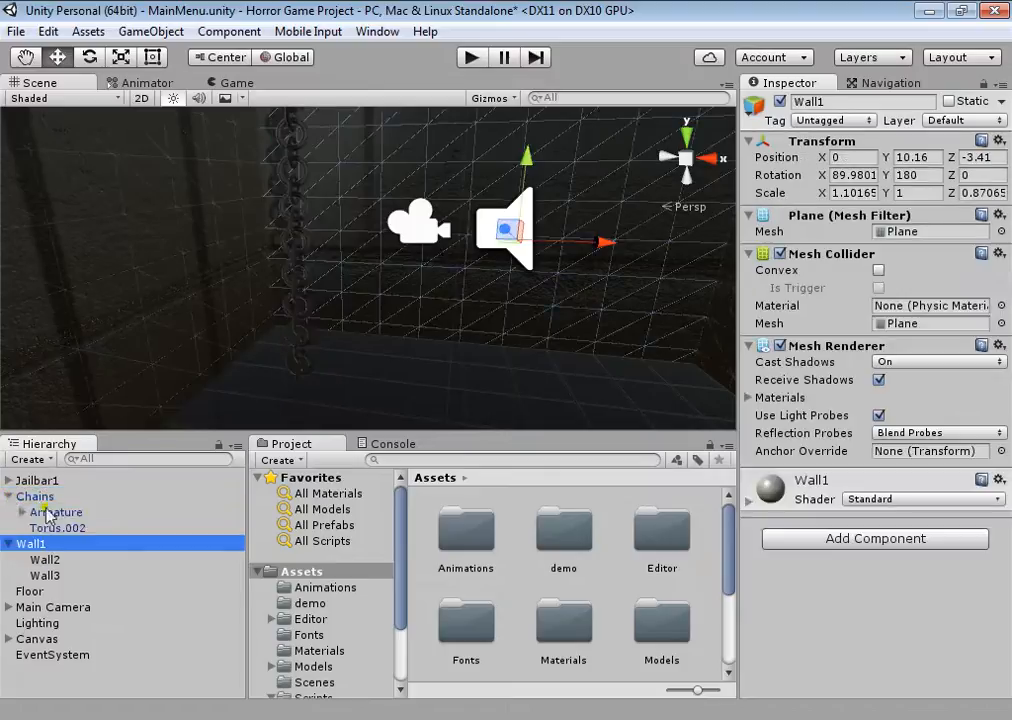
click(38, 511)
click(32, 497)
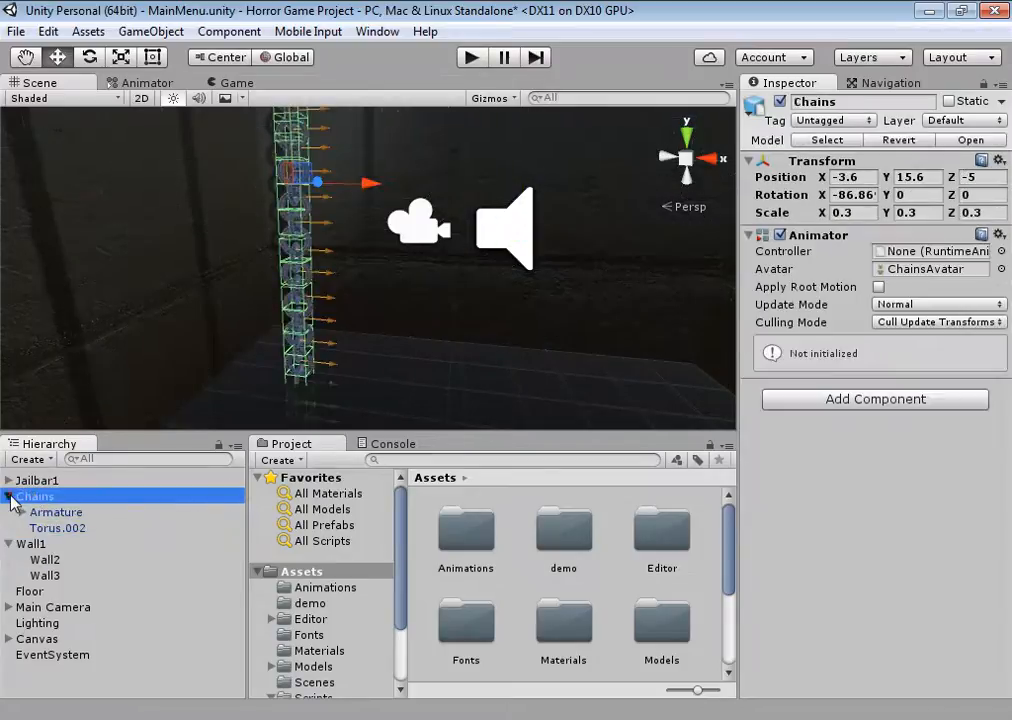
click(8, 497)
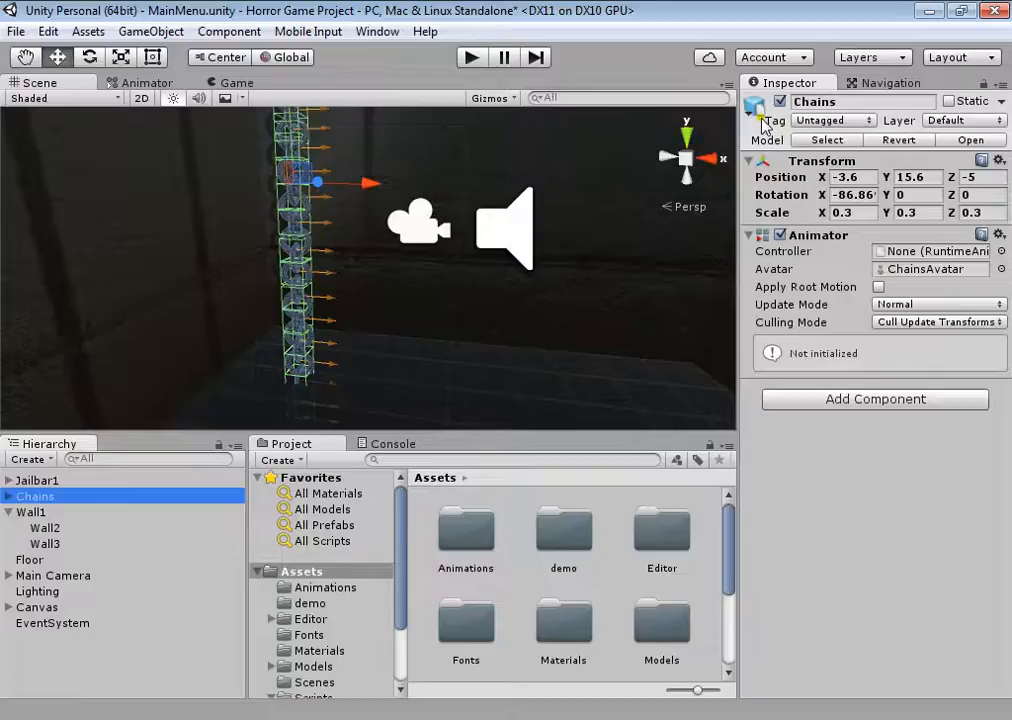
- Rename the Chains object to "Whatever" in its Inspector properties
click(838, 104)
double_click(843, 102)
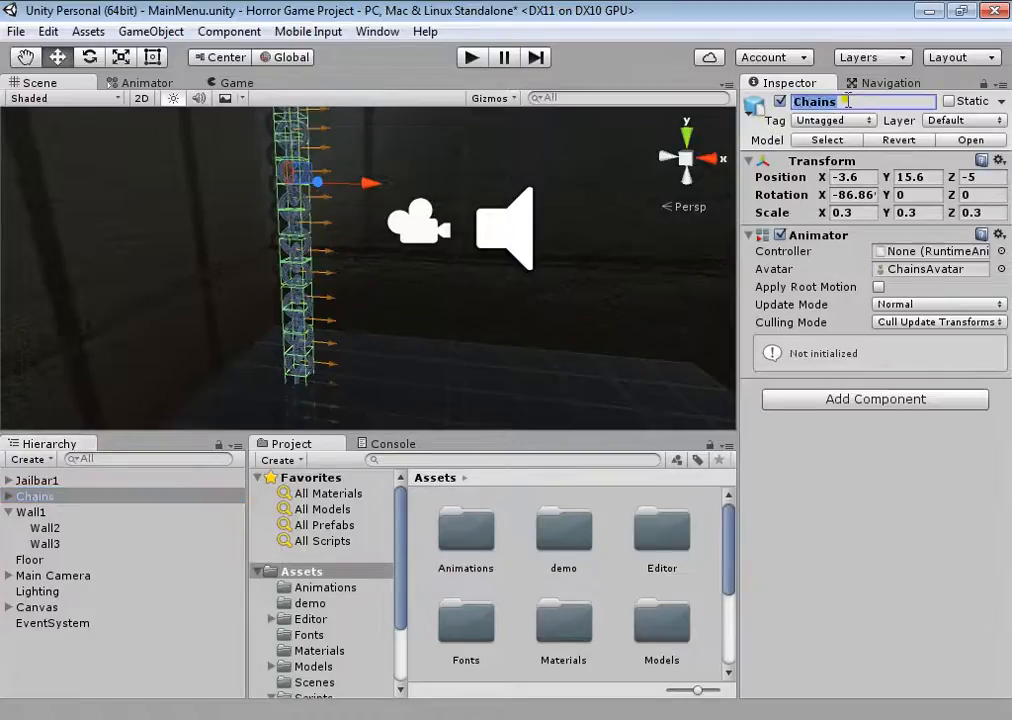
key(BackSpace)
text(W)
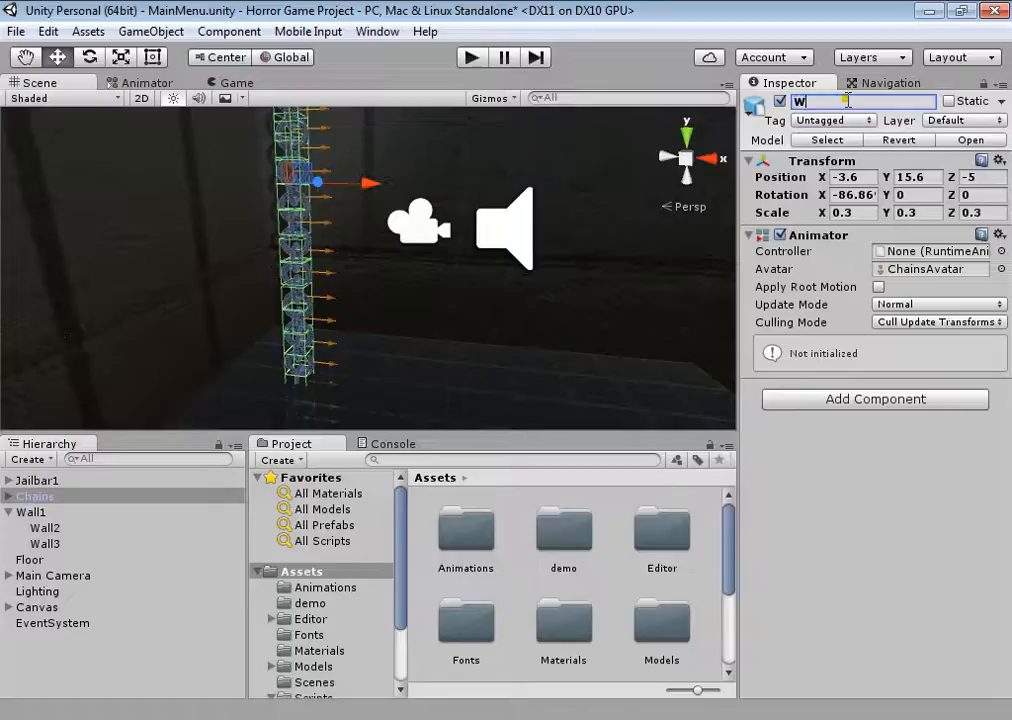
text(hatever)
key(Return)
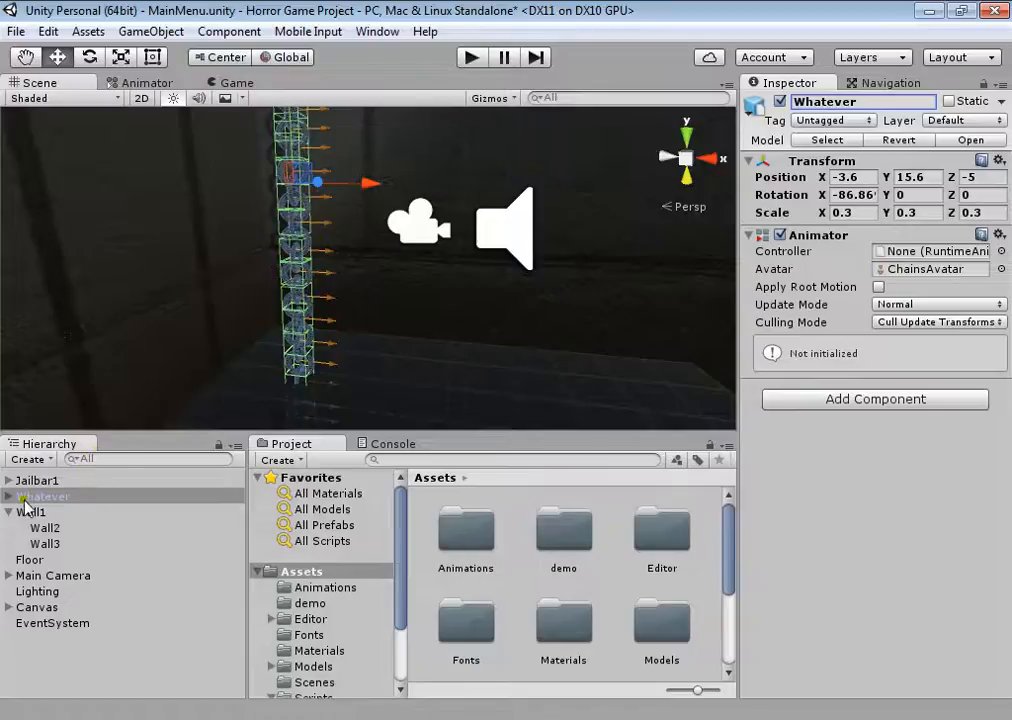
click(78, 497)
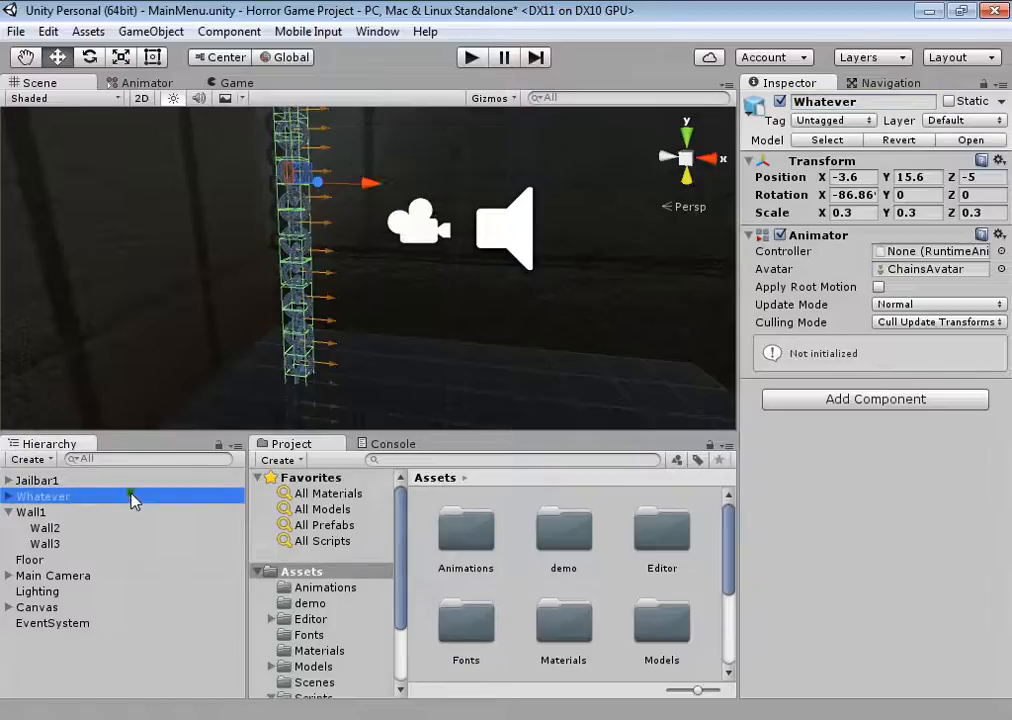
click(80, 481)
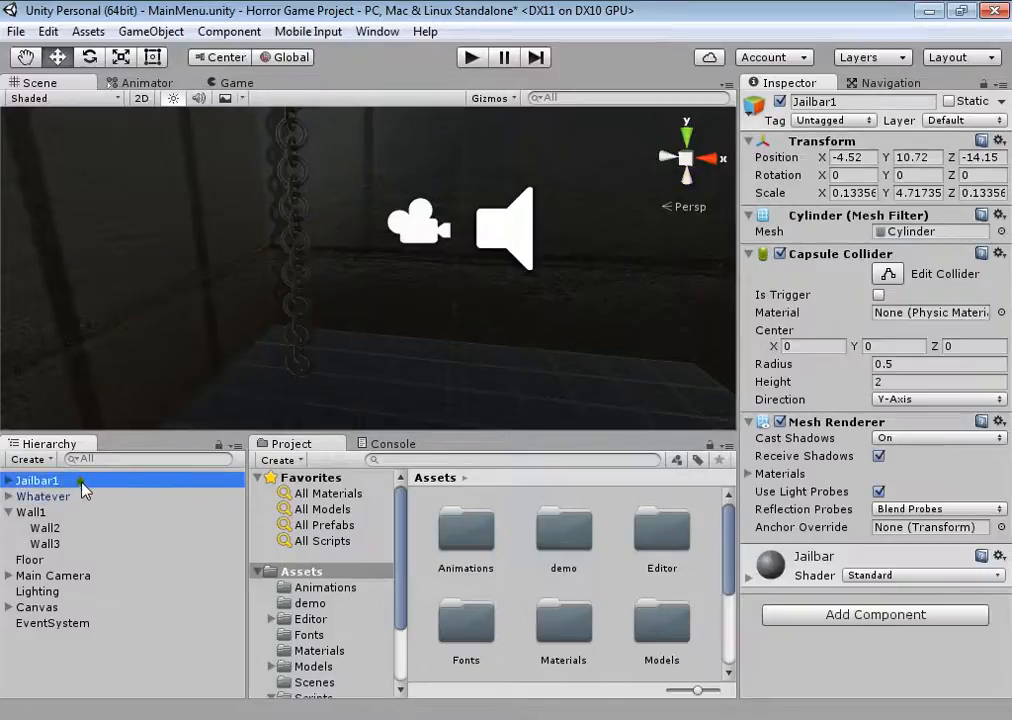
key(ctrl+s)
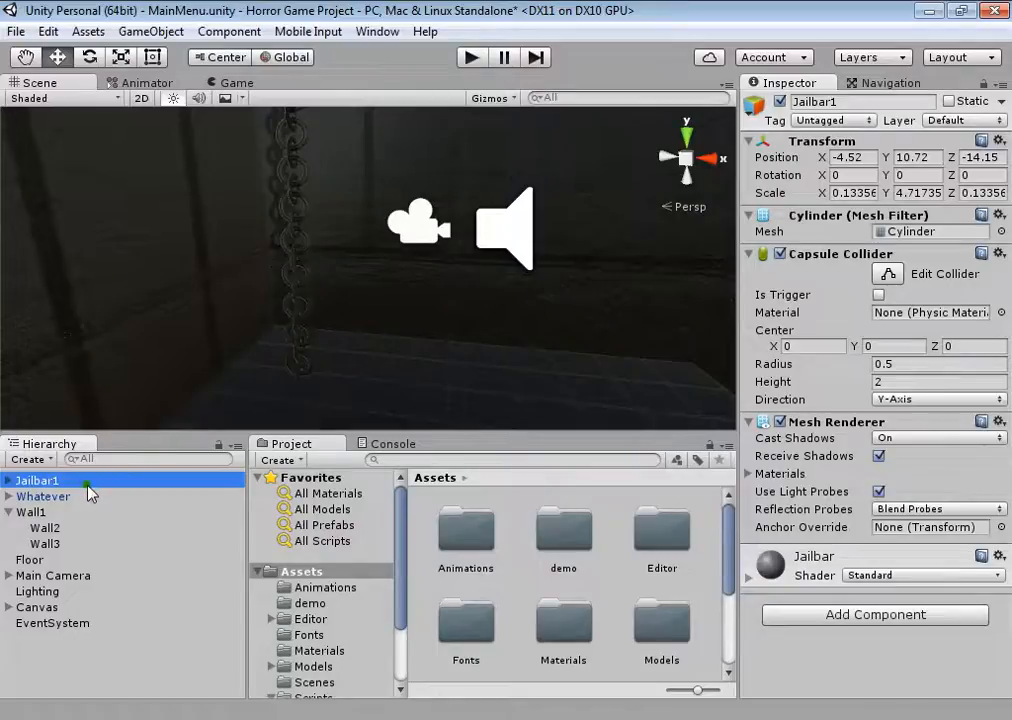
click(87, 484)
double_click(88, 480)
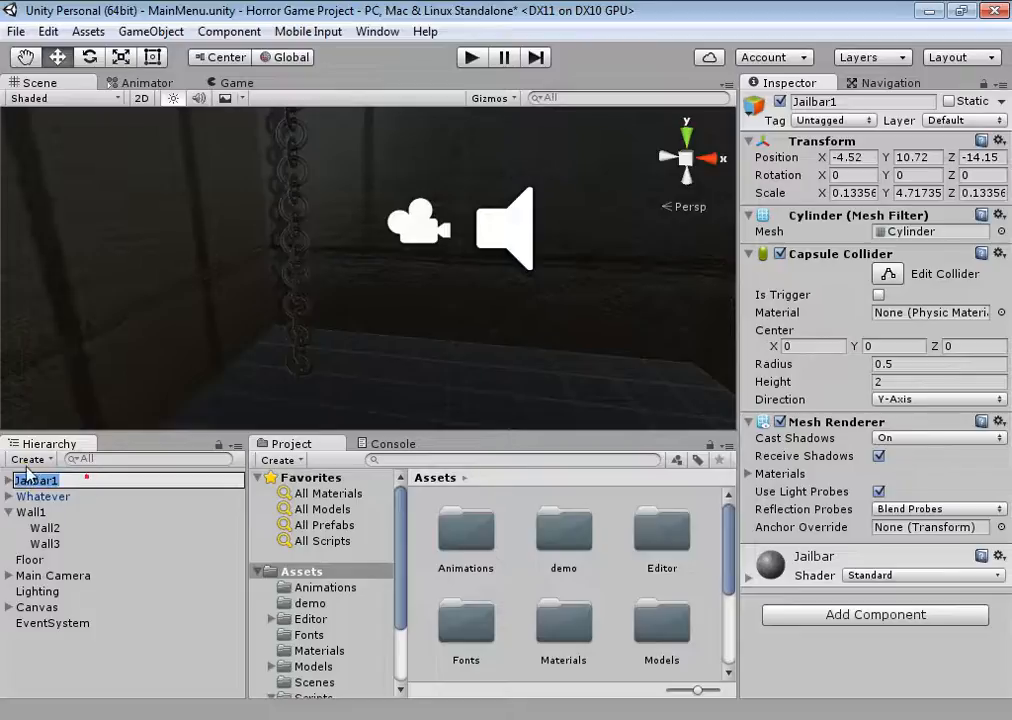
- Rename the Whatever object to "Chains" directly in the hierarchy
click(90, 497)
click(90, 496)
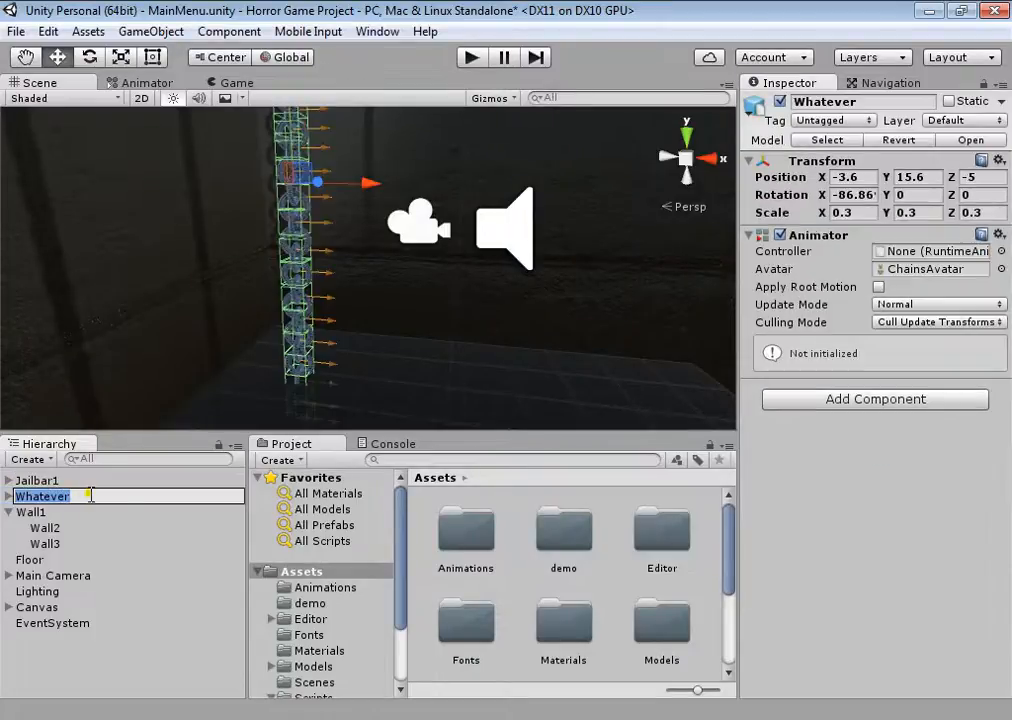
click(90, 495)
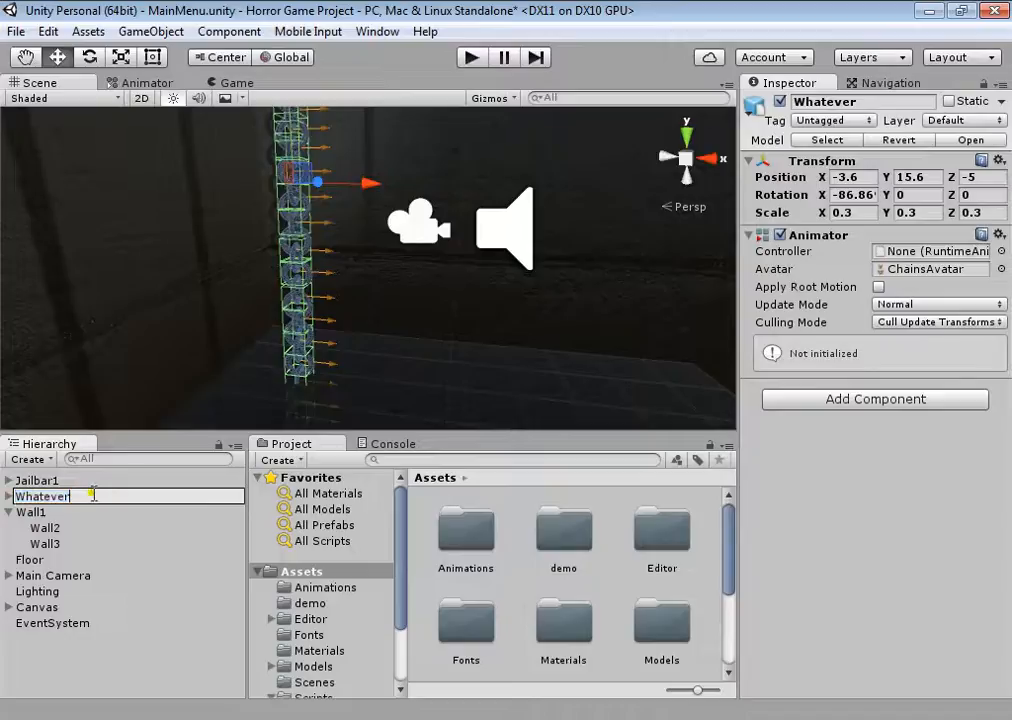
double_click(93, 495)
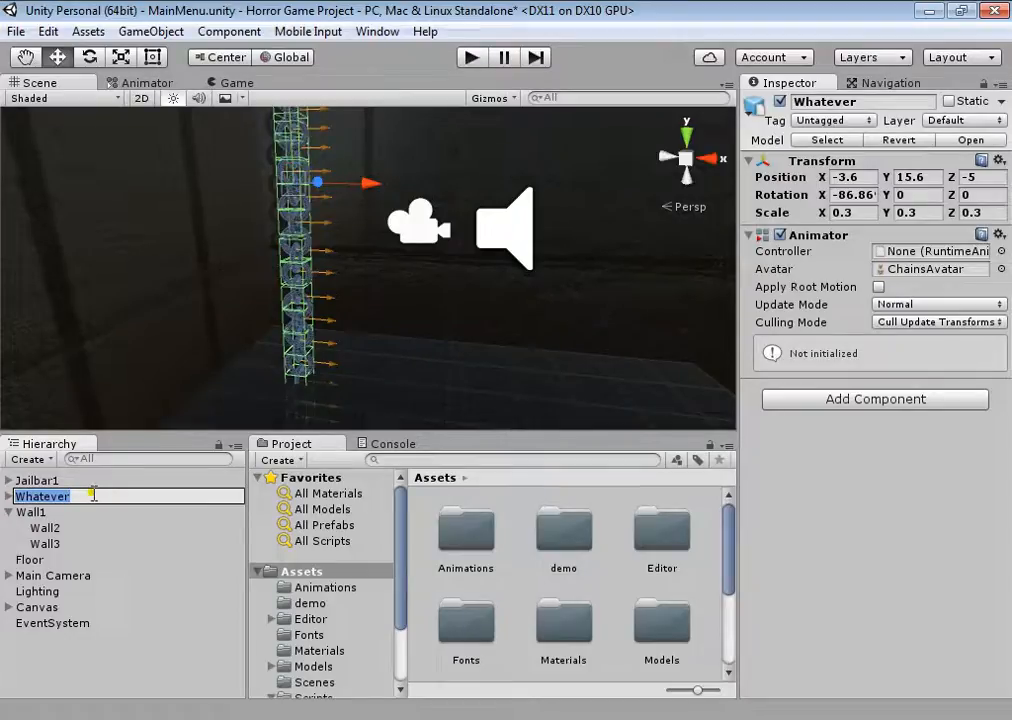
text(Chan)
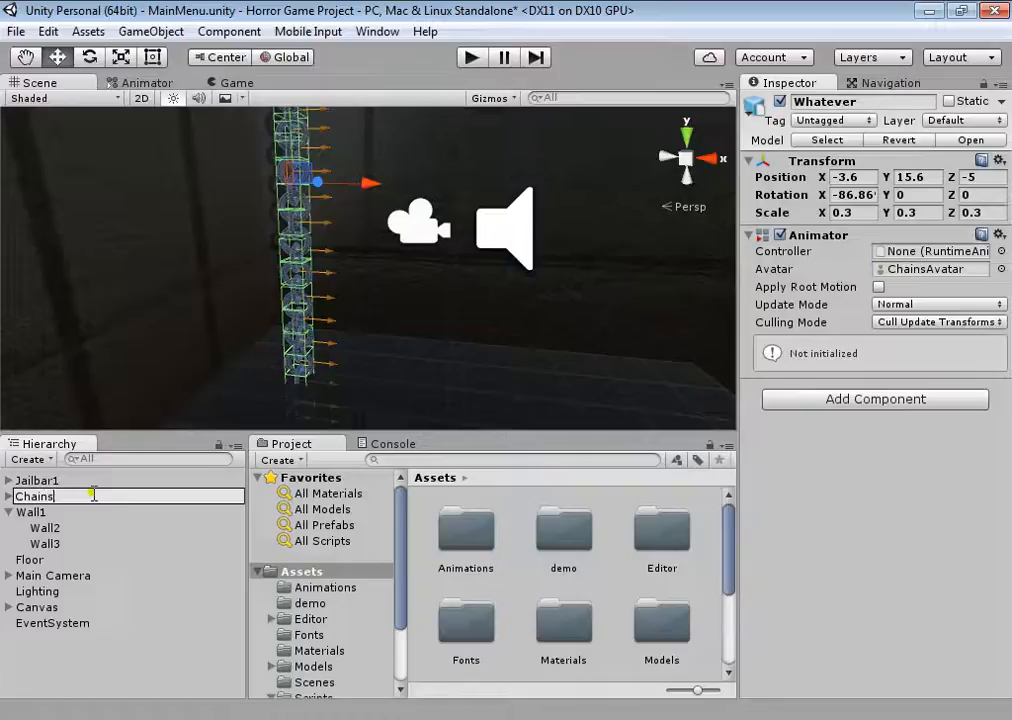
key(Return)
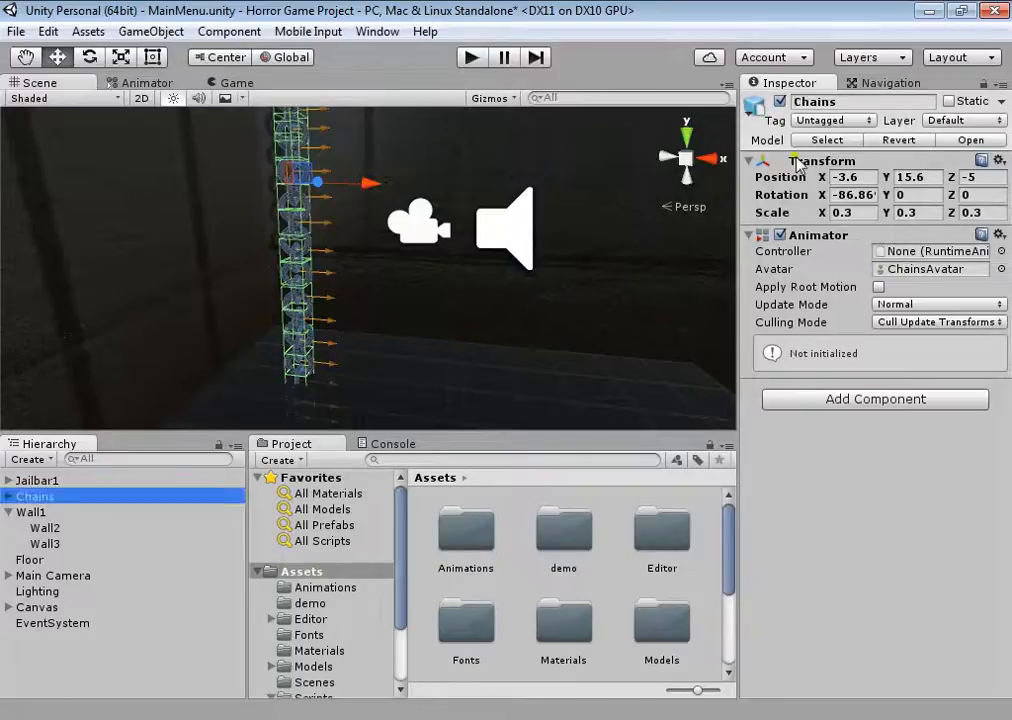
- Examine the name, tag and Transform properties of the Chains, Wall1 and Jailbar1 objects
click(815, 101)
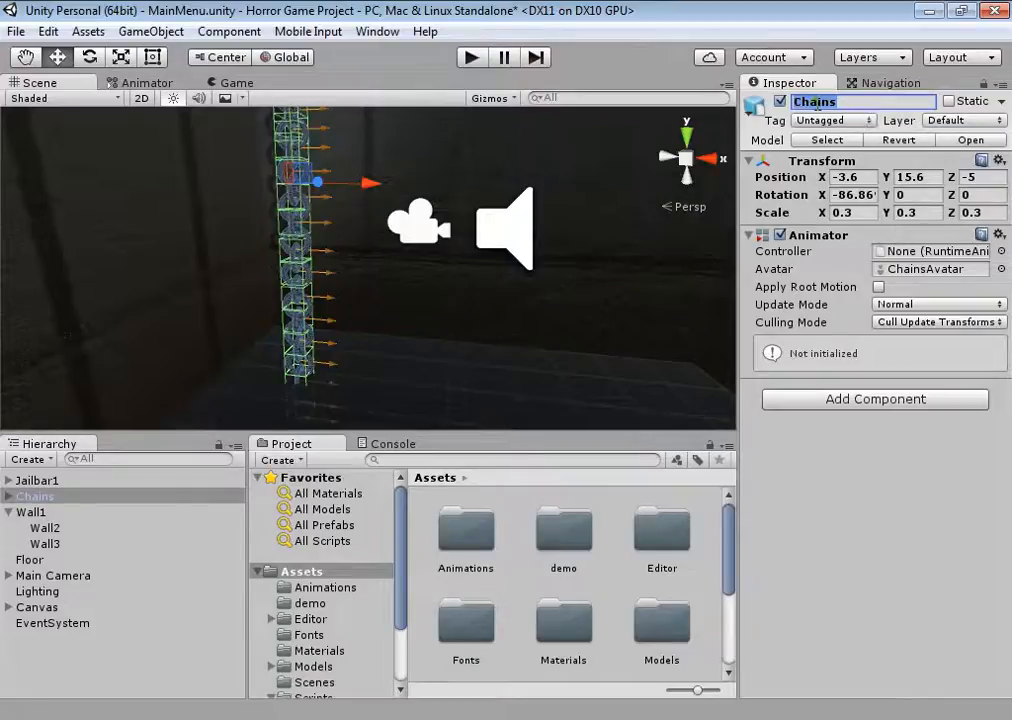
click(774, 123)
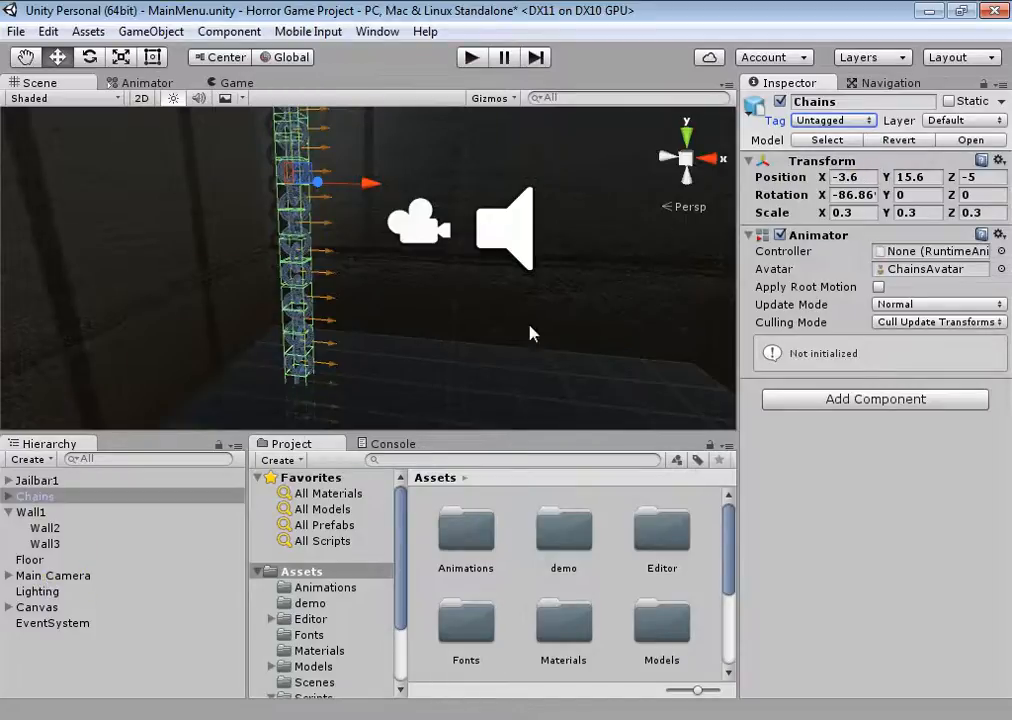
click(40, 513)
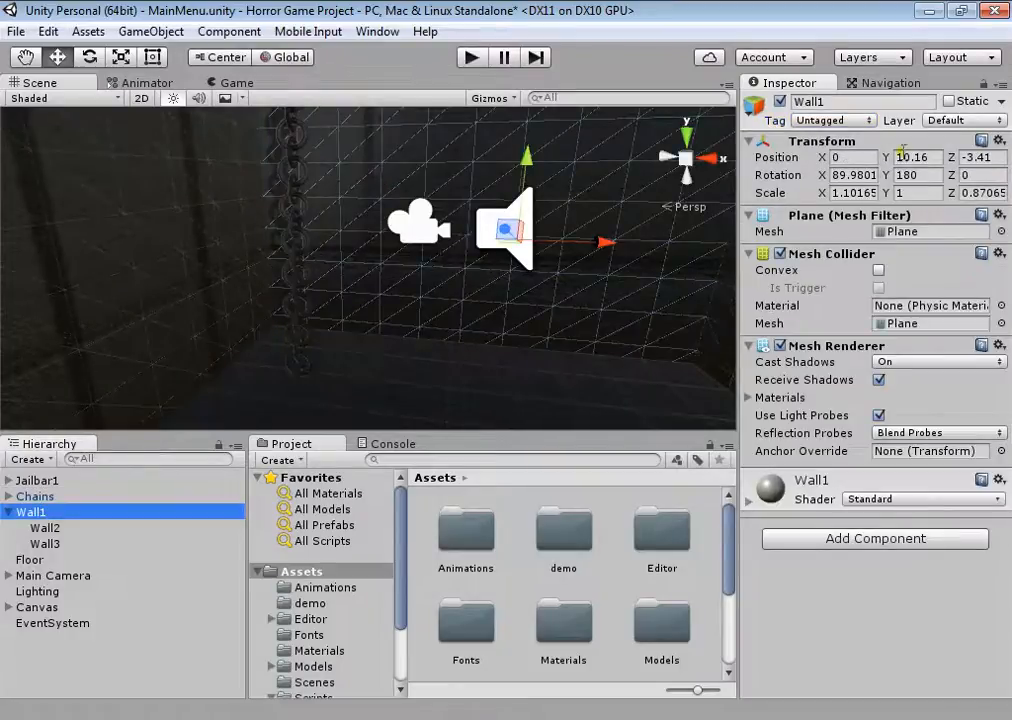
click(60, 481)
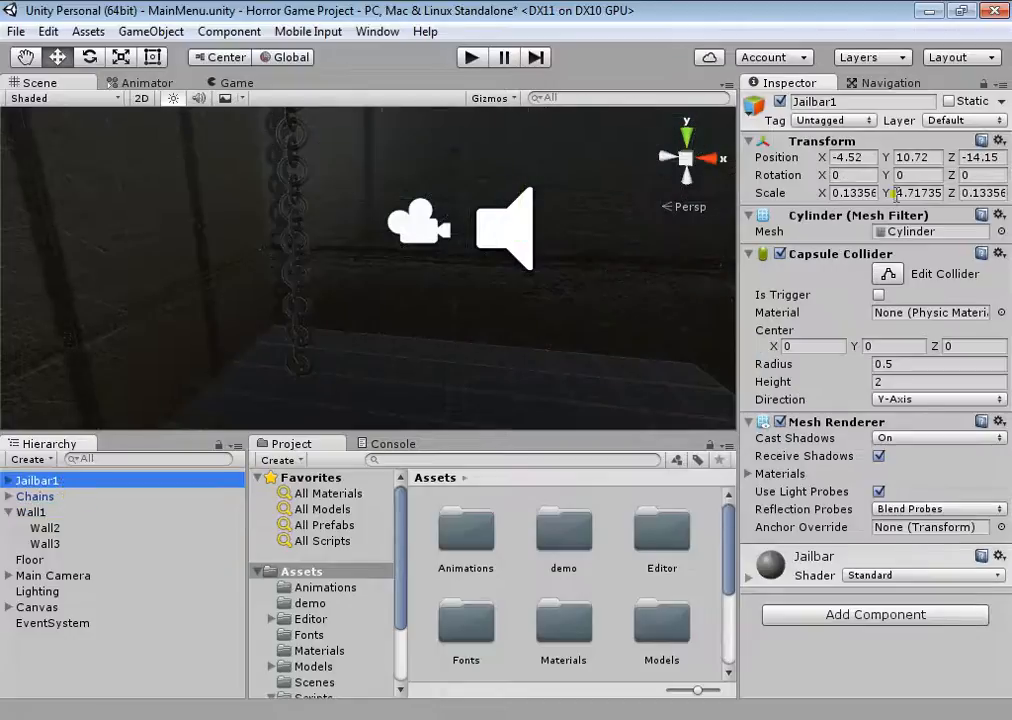
click(52, 496)
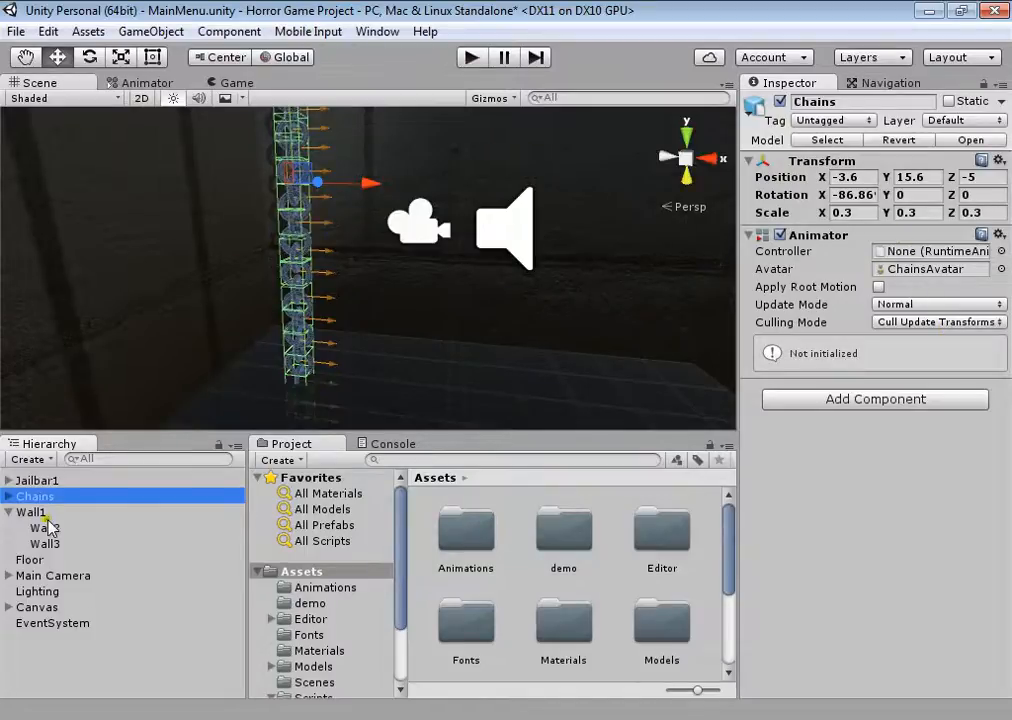
- Examine the properties and components of Wall2, Floor, Main Camera, Lighting and Canvas one after another
click(40, 527)
click(30, 560)
click(50, 577)
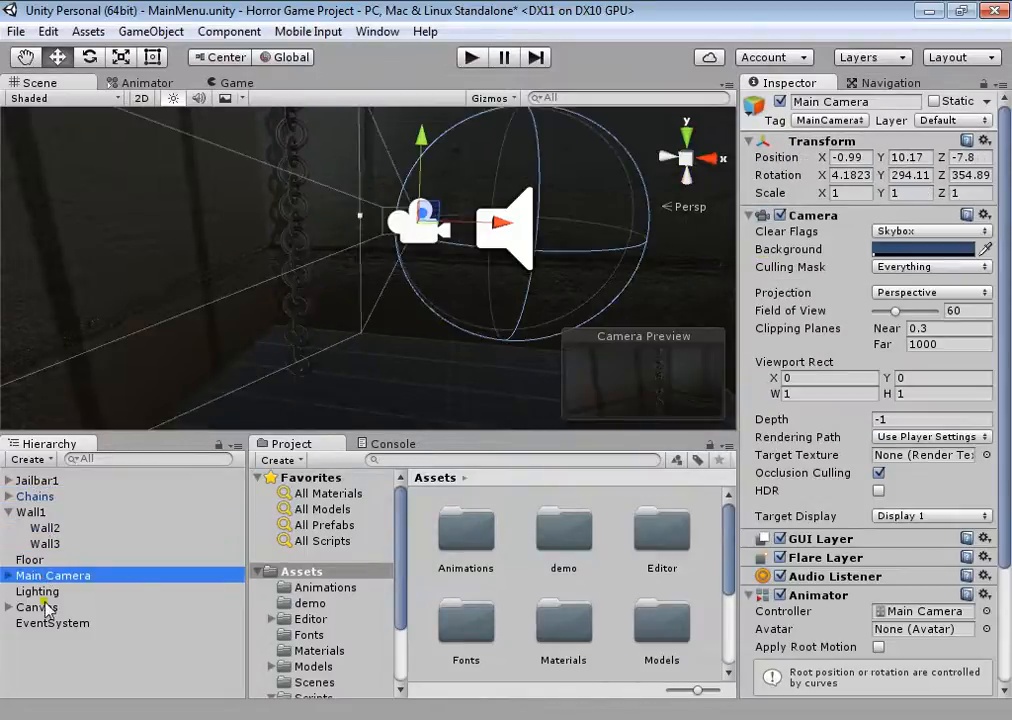
click(38, 591)
click(40, 607)
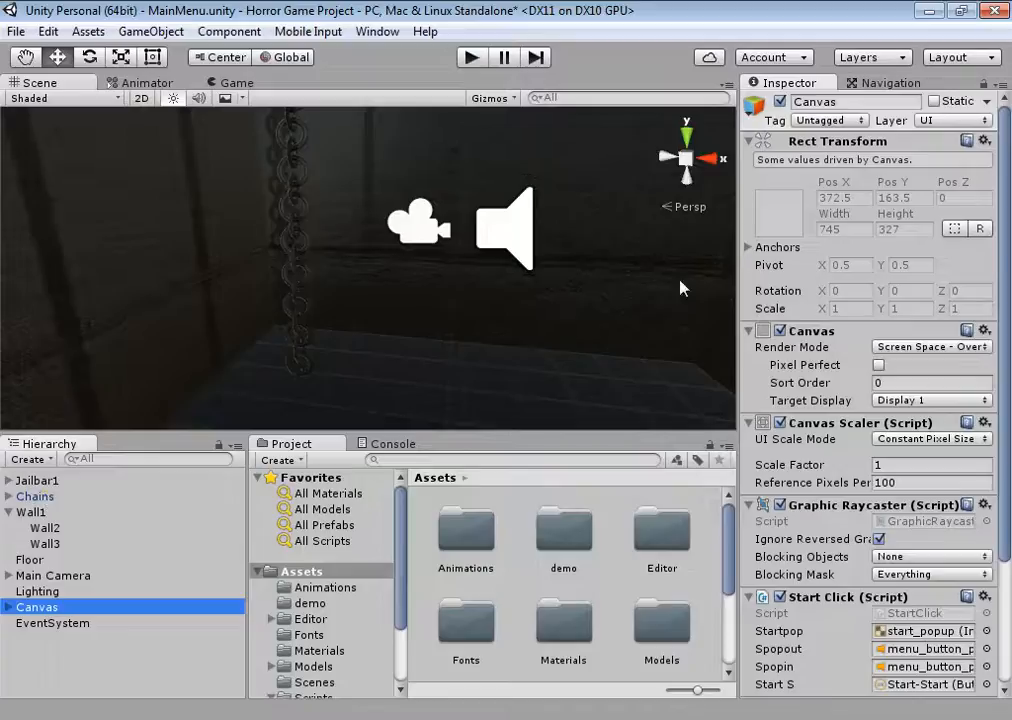
scroll(526, 319, up, 3)
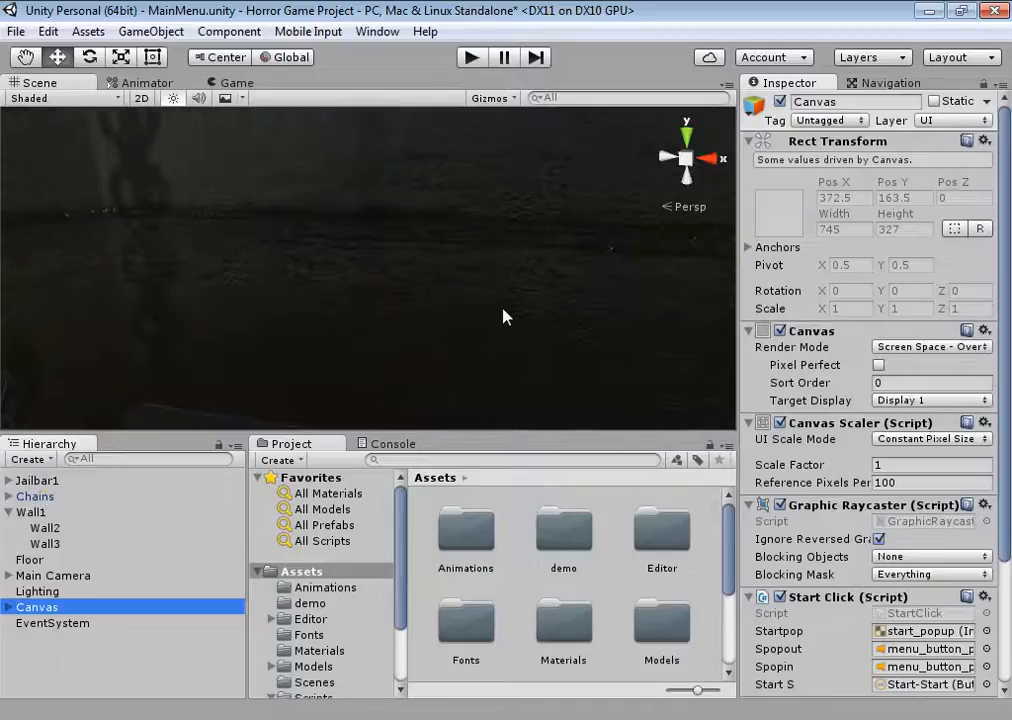
scroll(446, 292, down, 6)
scroll(441, 286, down, 4)
scroll(400, 268, up, 5)
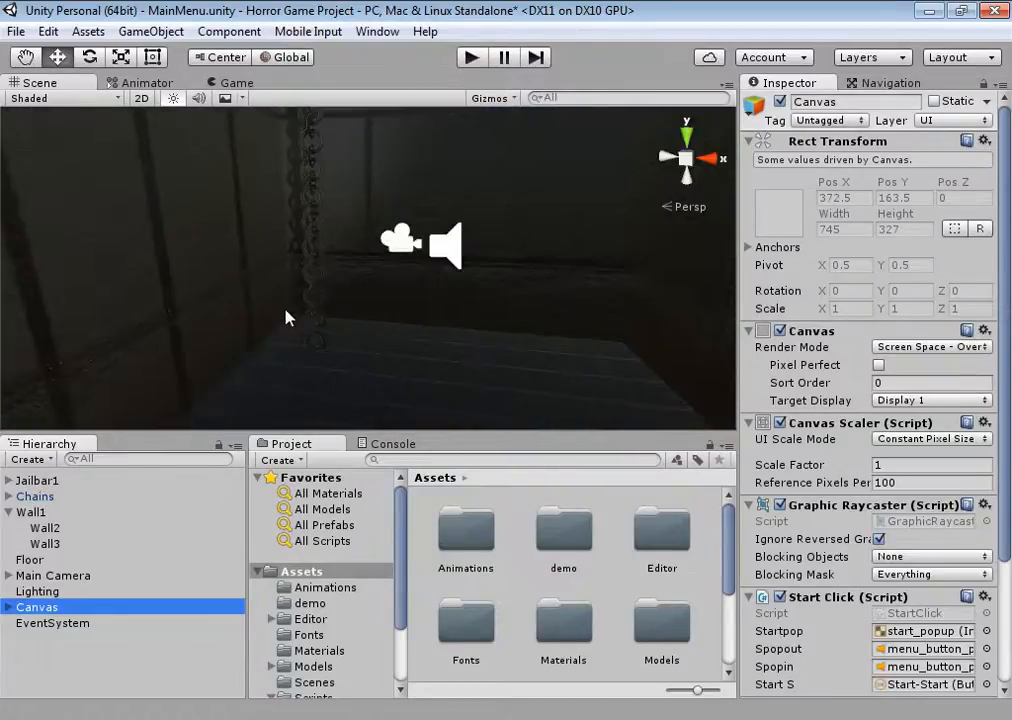
drag(1006, 146, 1007, 95)
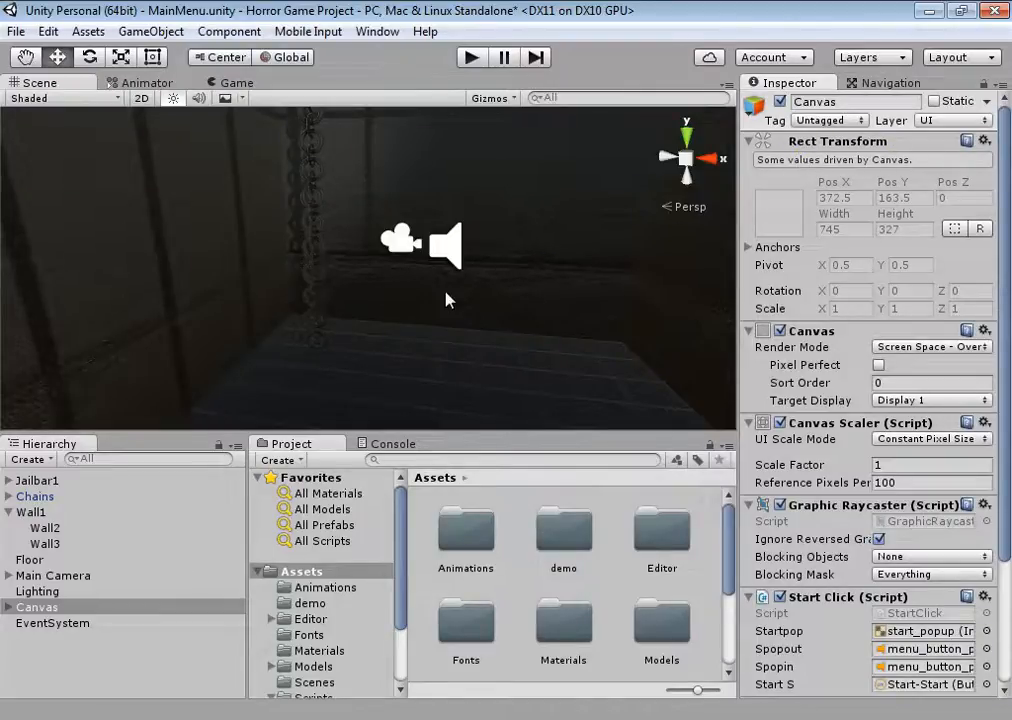
- Compare the components attached to the Jailbar1, EventSystem and Chains objects
click(55, 482)
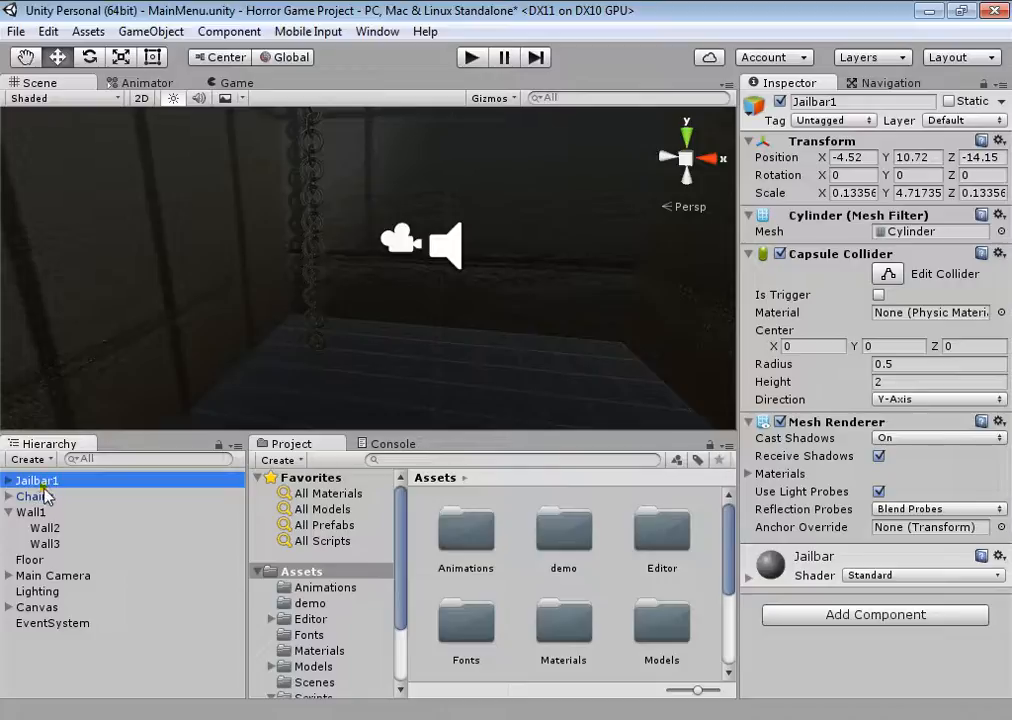
click(78, 626)
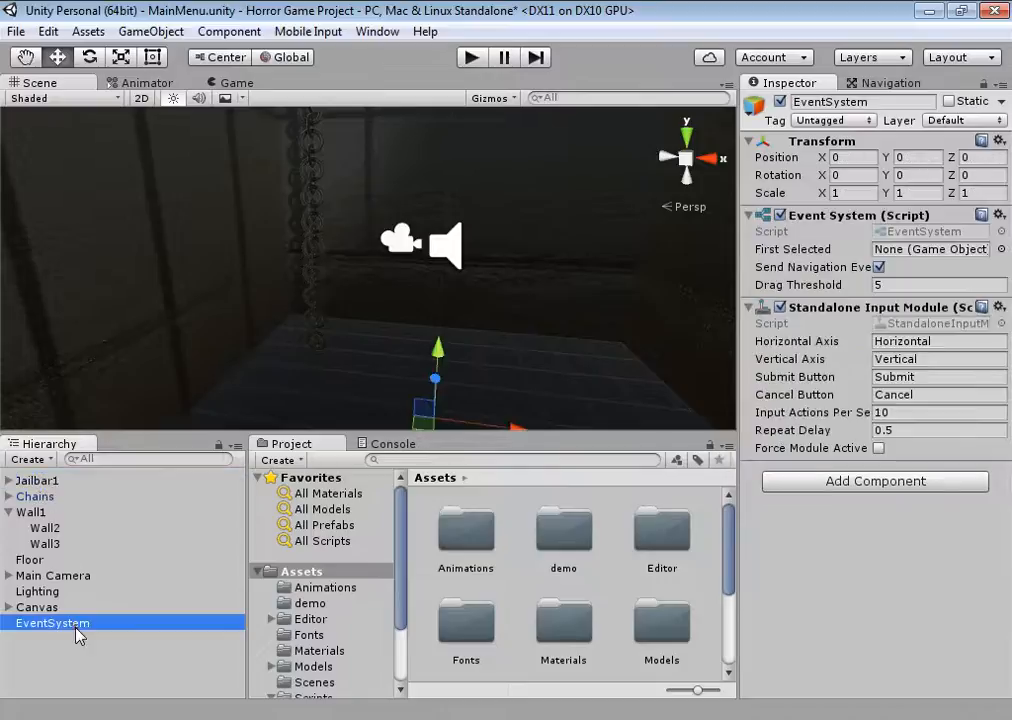
click(56, 482)
click(40, 497)
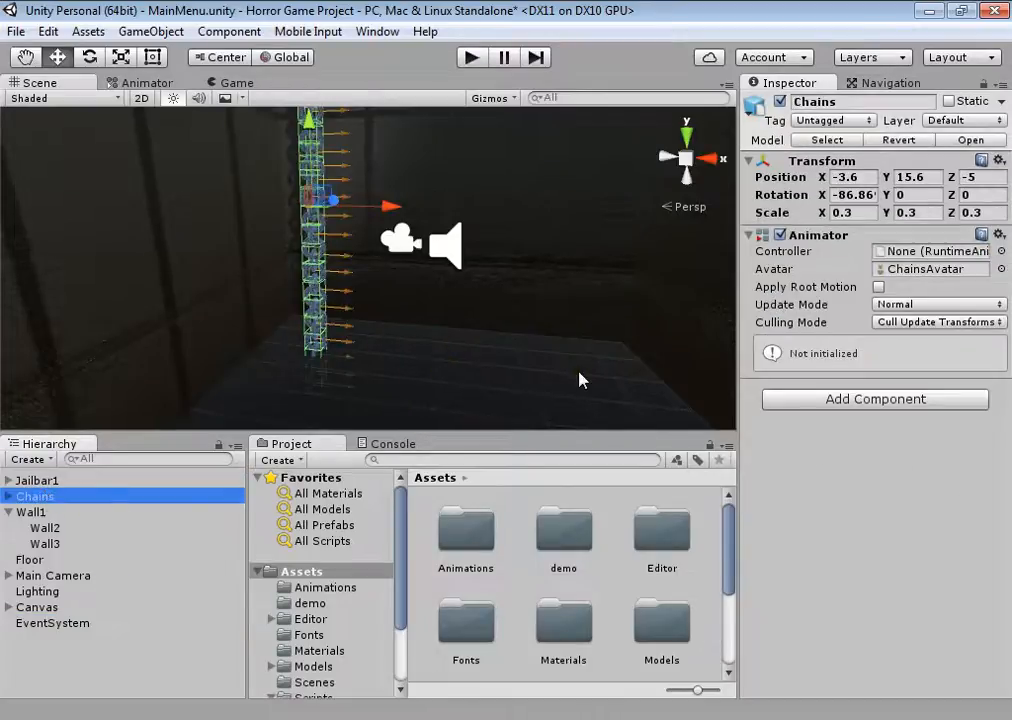
- Search the components that can be added to the Chains object for "2d", look through the matches, and clear the search
click(855, 400)
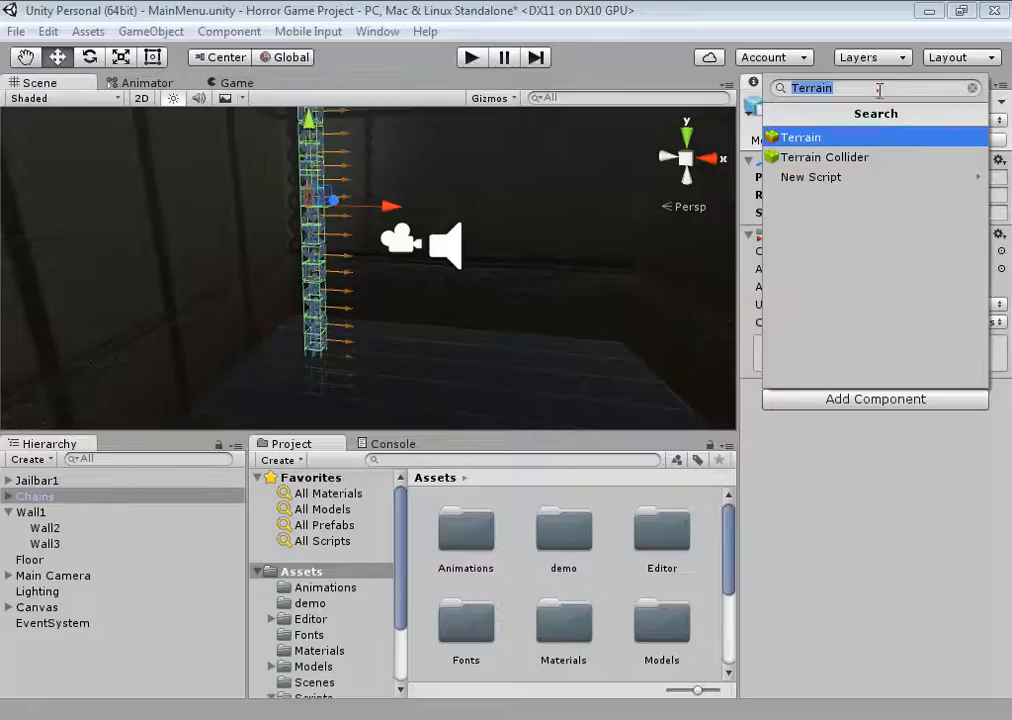
click(973, 88)
drag(983, 172, 955, 121)
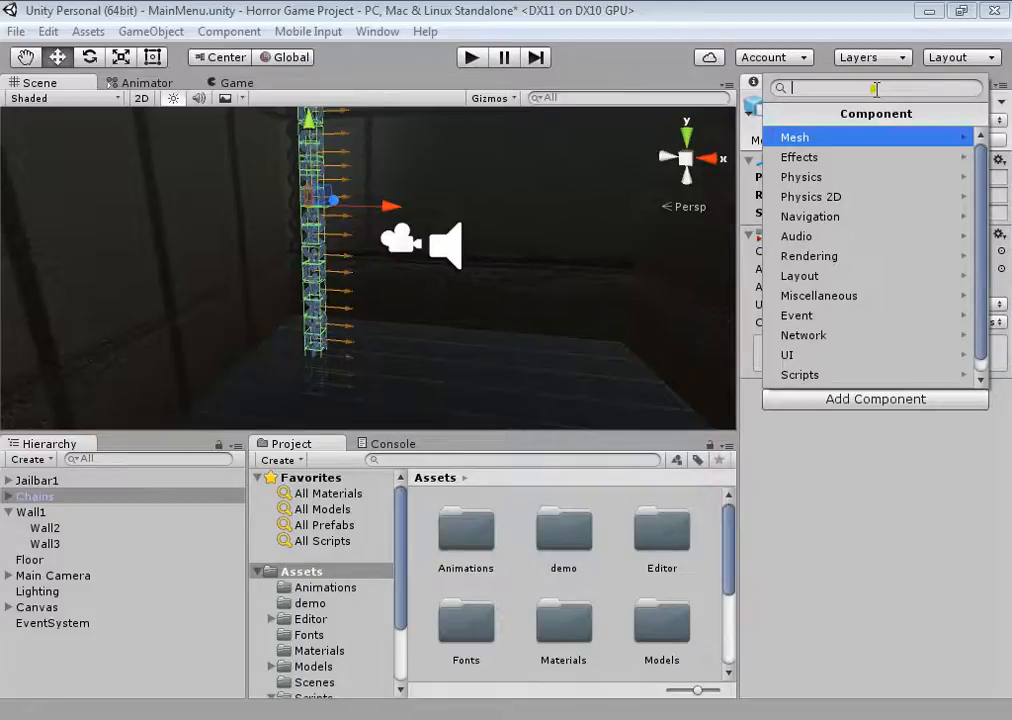
text(2d)
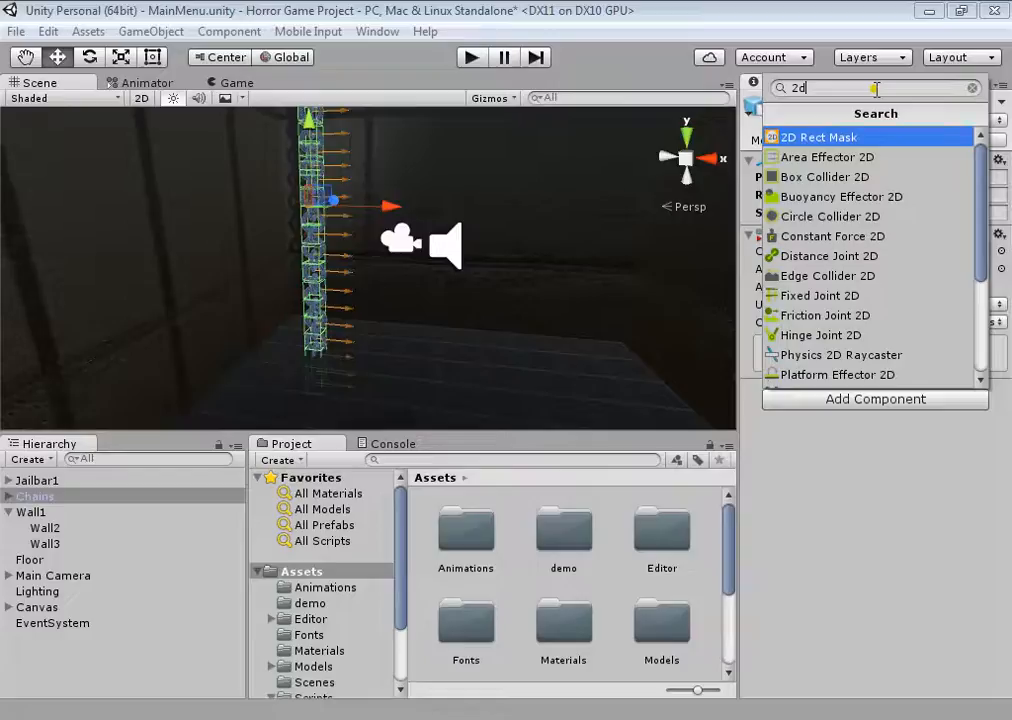
scroll(928, 200, down, 3)
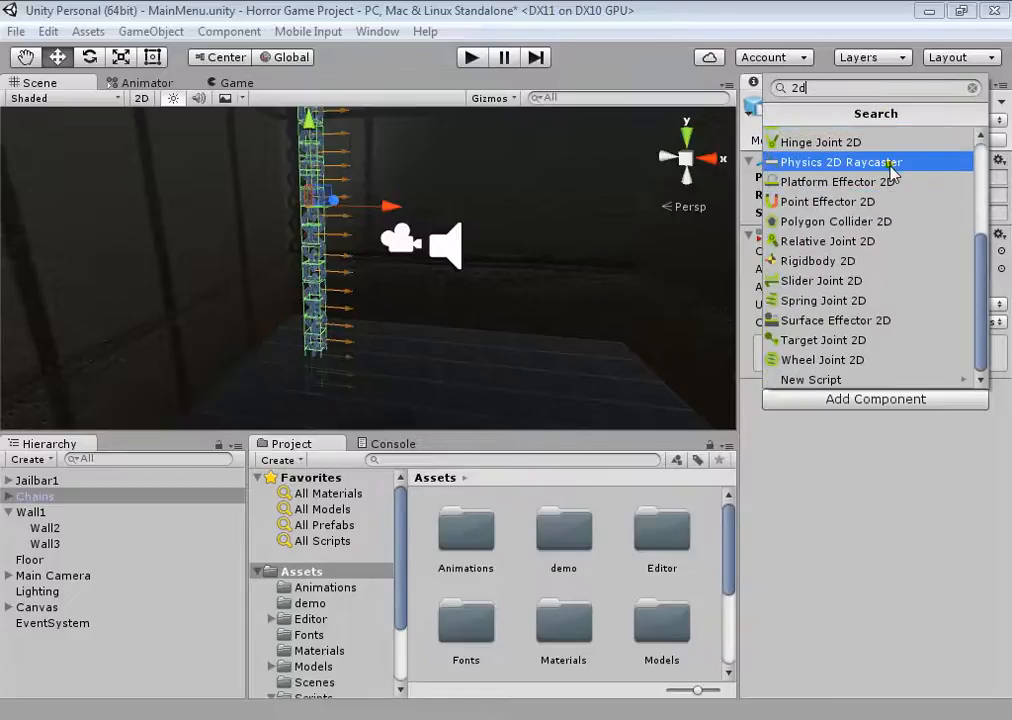
scroll(900, 180, up, 3)
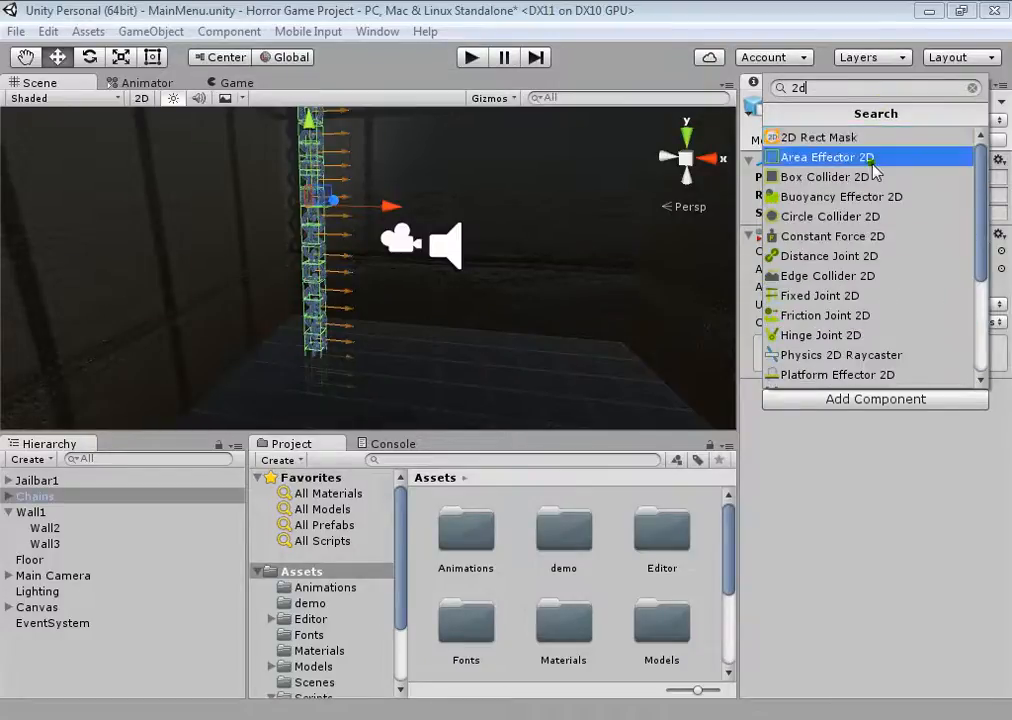
click(971, 89)
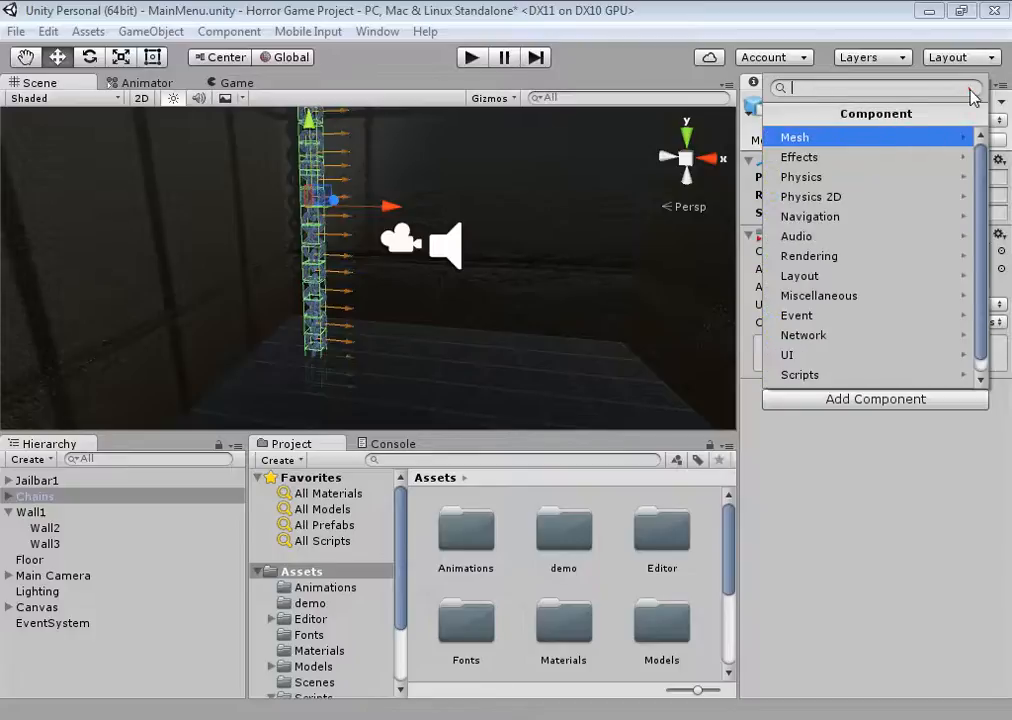
- Browse the Network category of components available for the Chains object
click(926, 485)
click(839, 405)
click(911, 334)
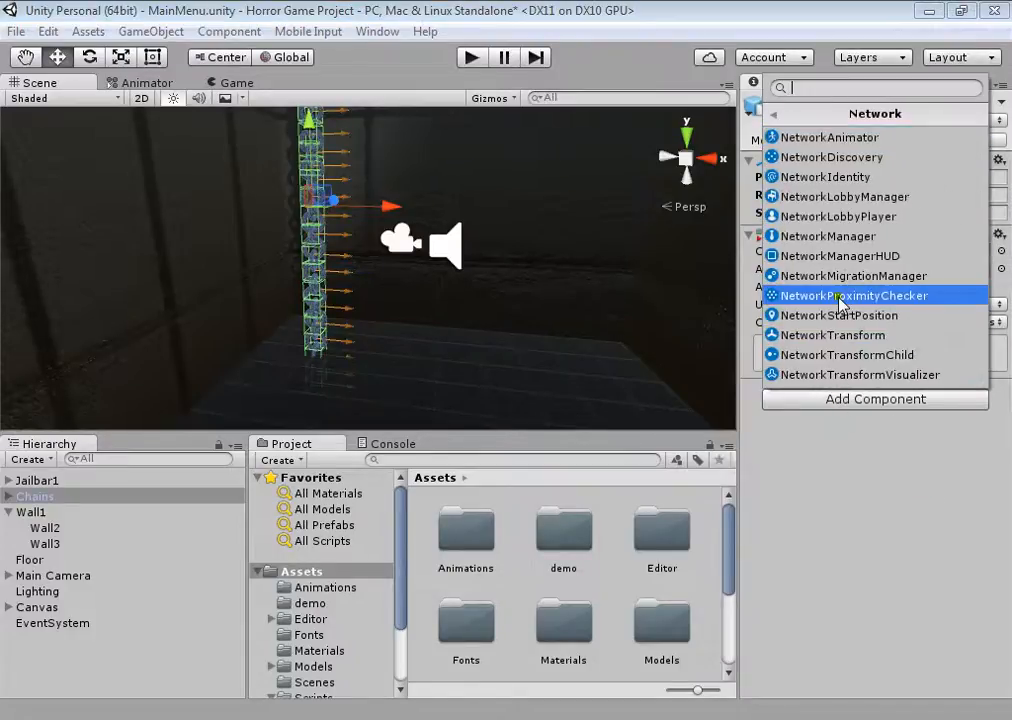
- Add a NetworkMigrationManager component to the Chains object and remove it again
click(785, 276)
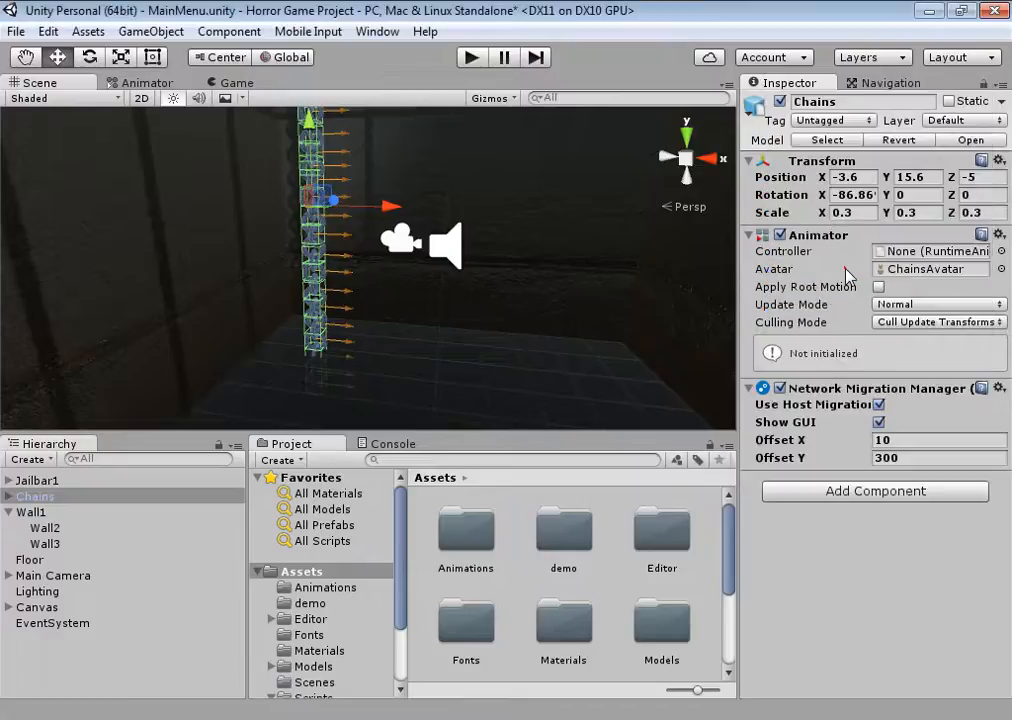
click(999, 389)
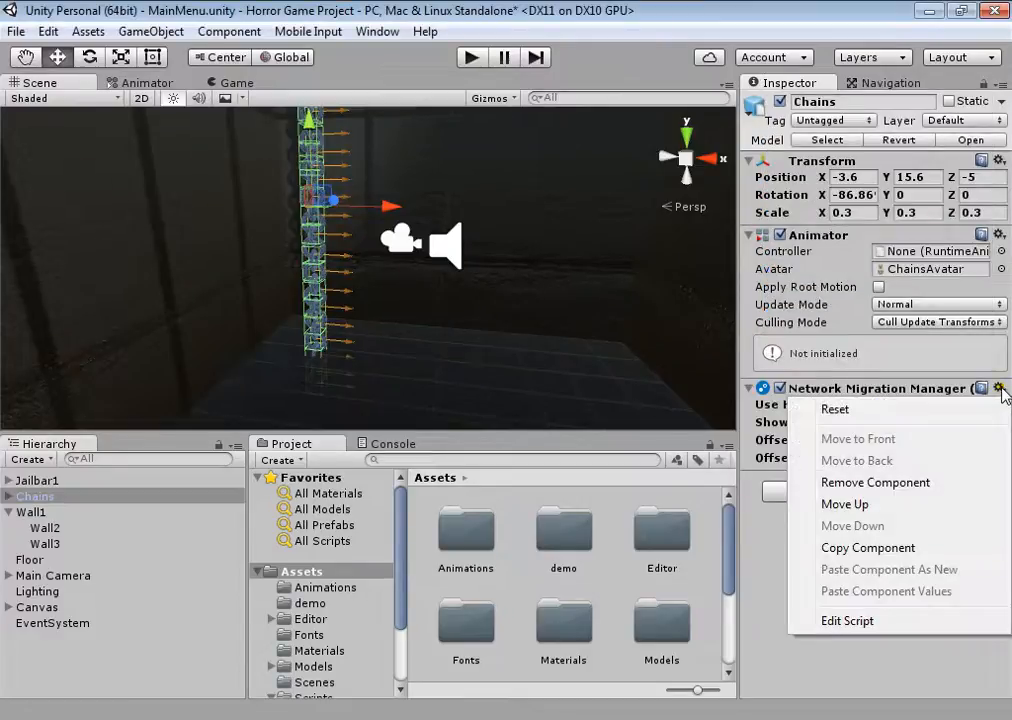
click(858, 483)
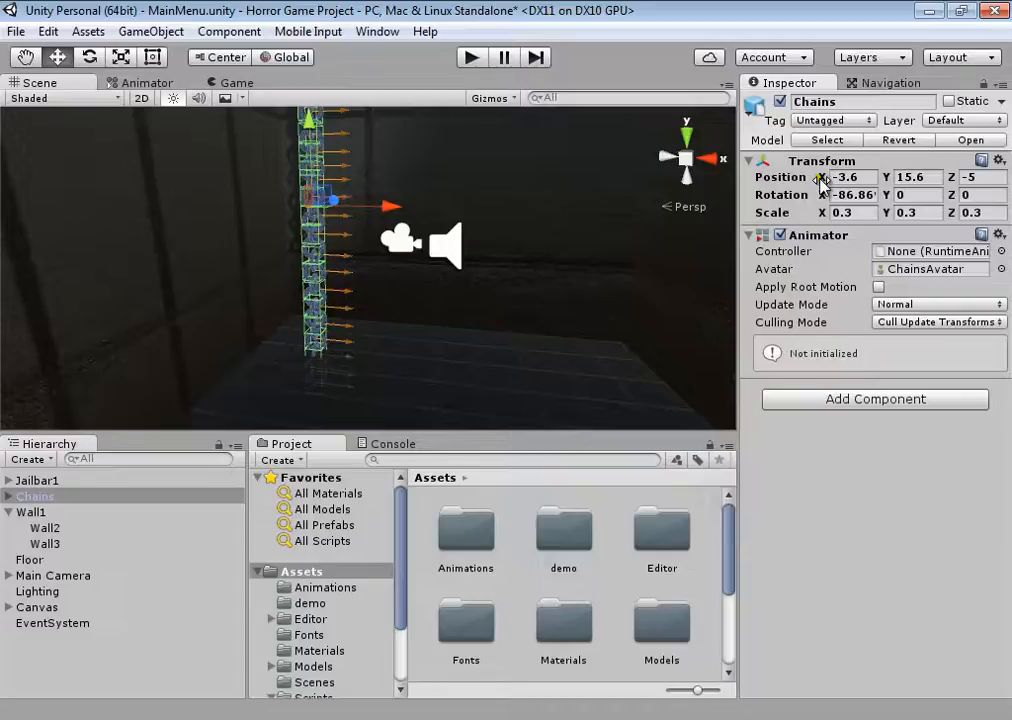
- Move the Chains object to position X 1, Y 16.4, Z -8.2
drag(821, 179, 931, 178)
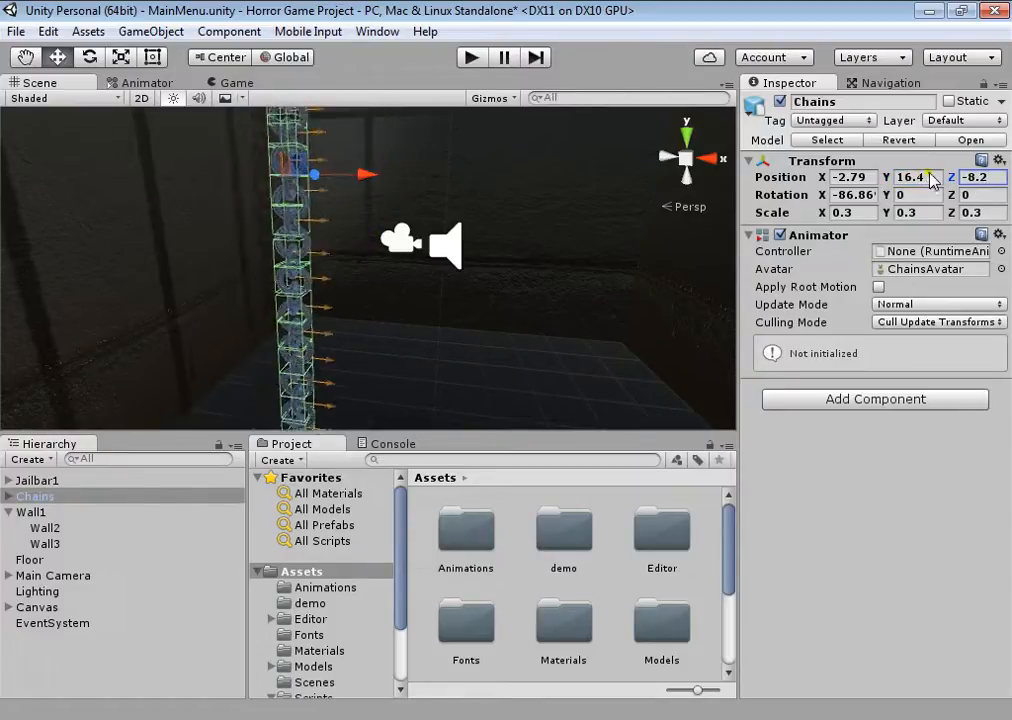
click(867, 177)
text(1)
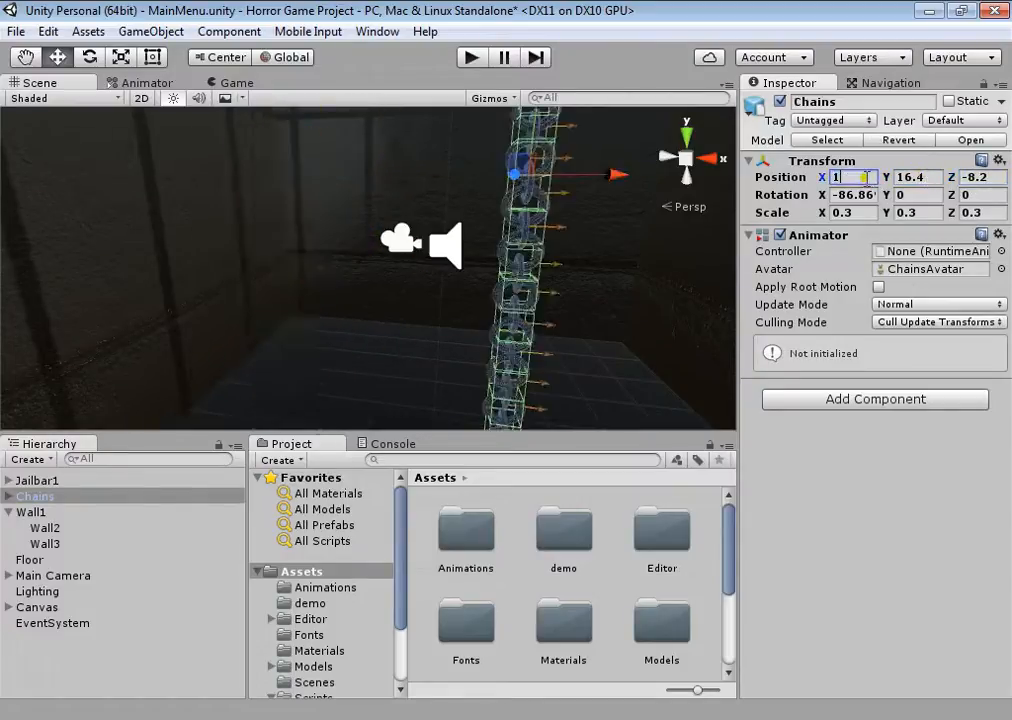
- Rotate the Chains object to X -65.96, Y 106.4, Z 2.31
drag(824, 195, 146, 233)
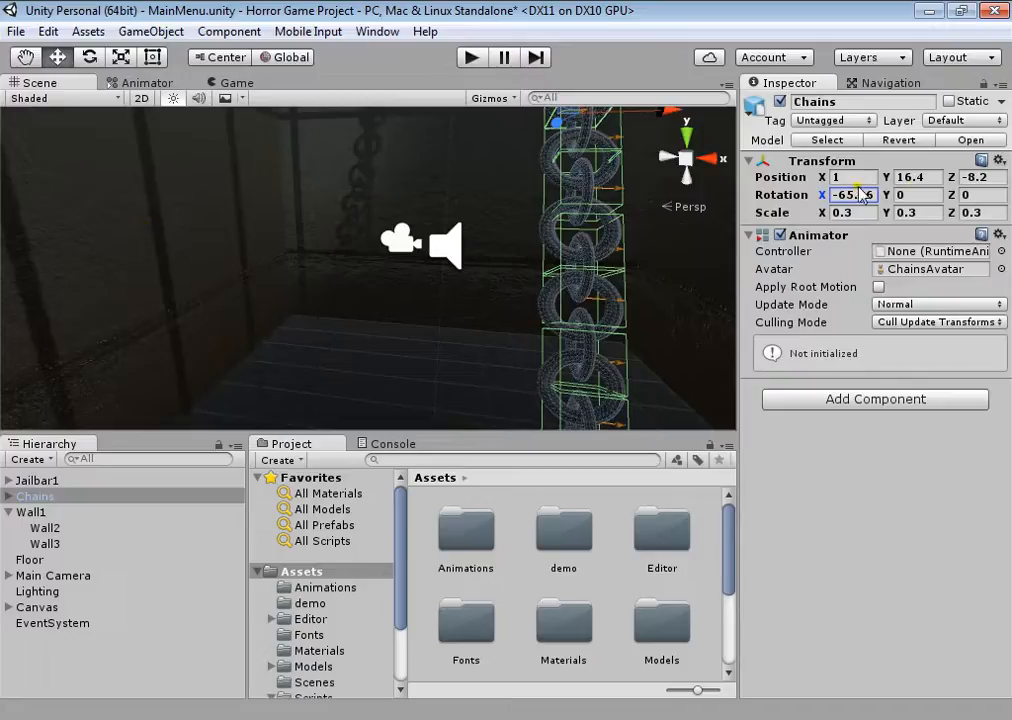
drag(888, 195, 537, 235)
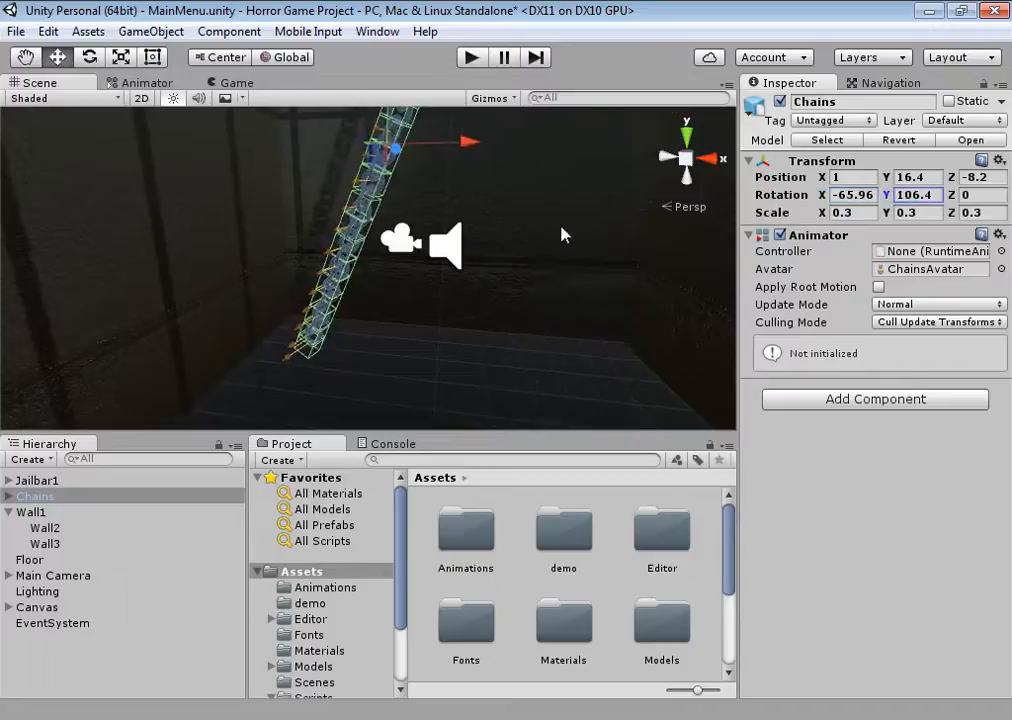
drag(952, 195, 28, 200)
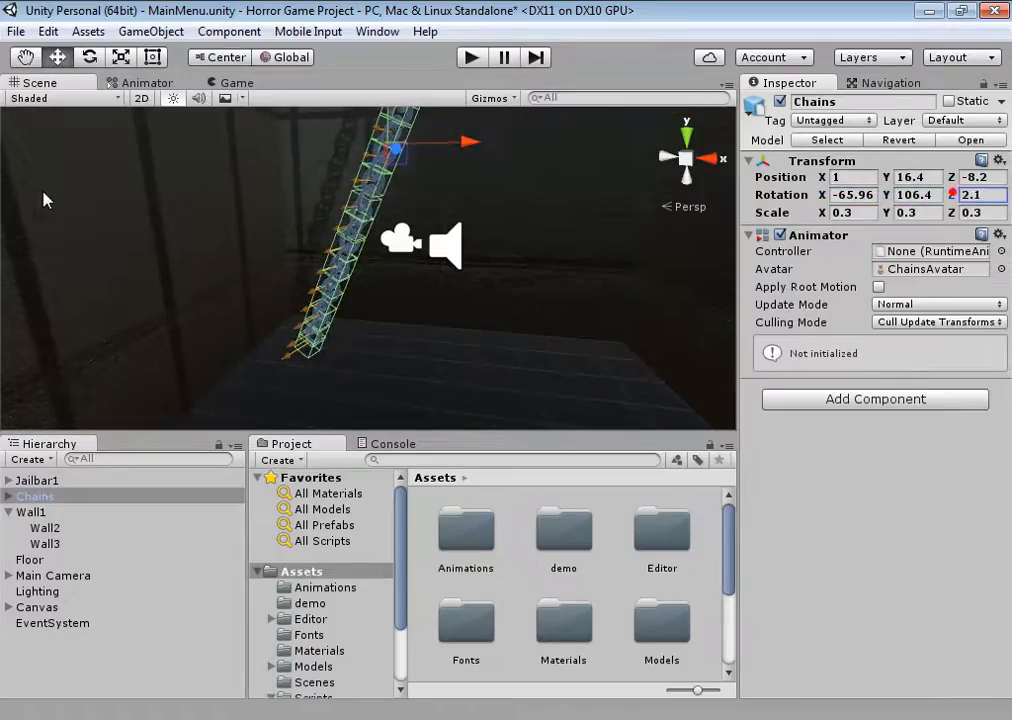
- Scale the Chains object to X 4.16, Y 6.93, Z 2.35 and set its Y rotation to -29.5
drag(827, 218, 126, 250)
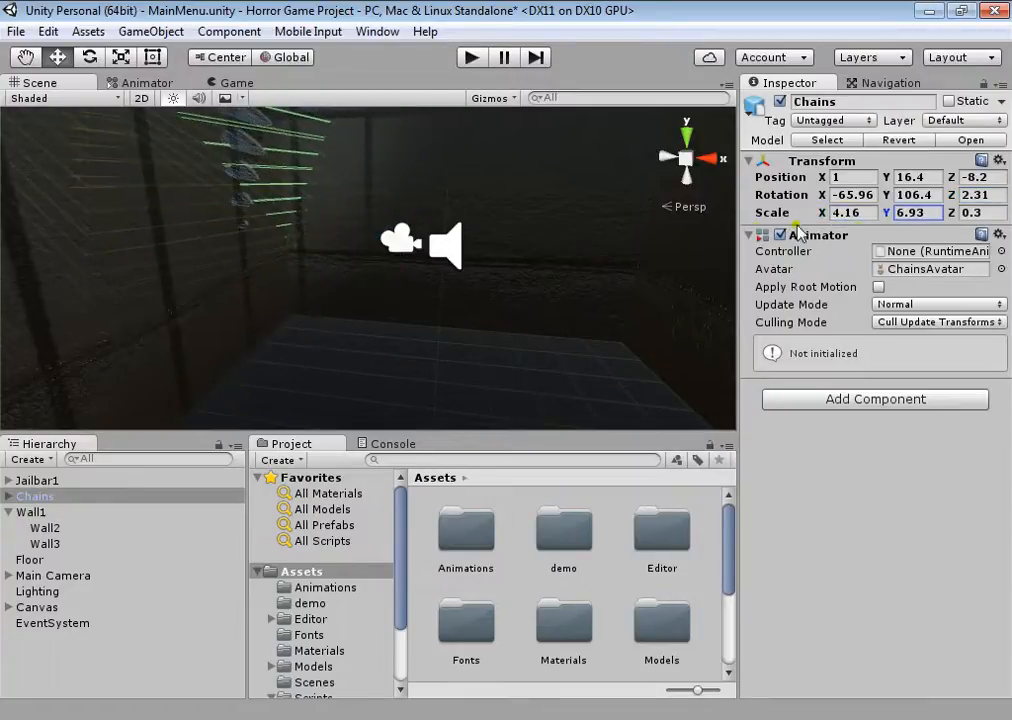
drag(951, 214, 30, 216)
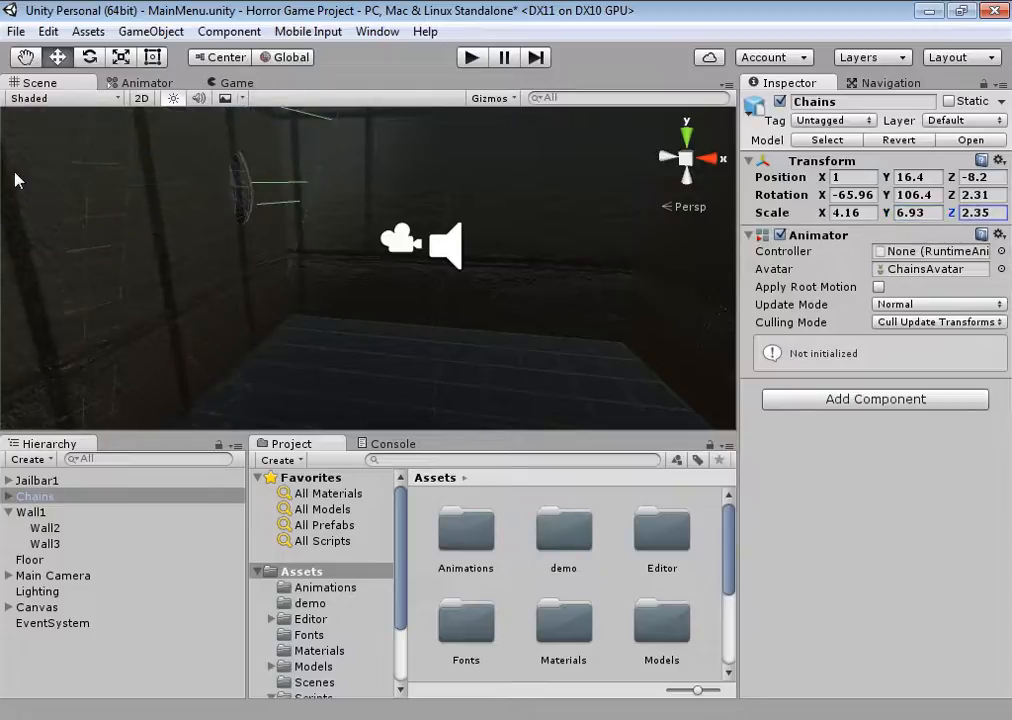
drag(898, 195, 331, 232)
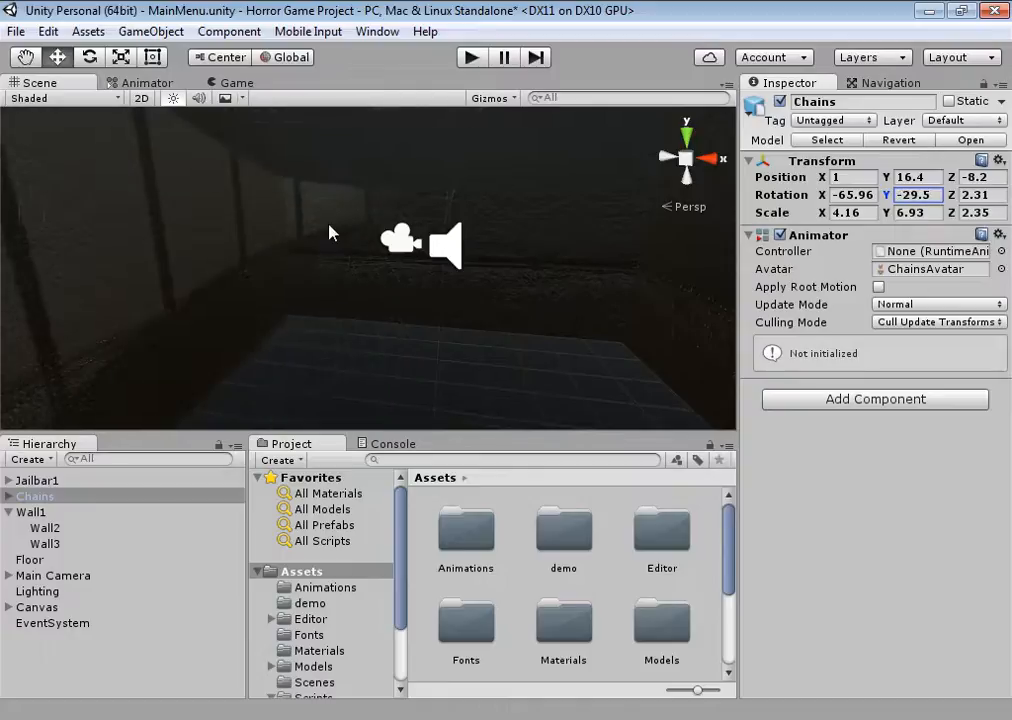
- Try to assign the Main Camera to the Startpop field of the Canvas object's Start Click script
click(56, 608)
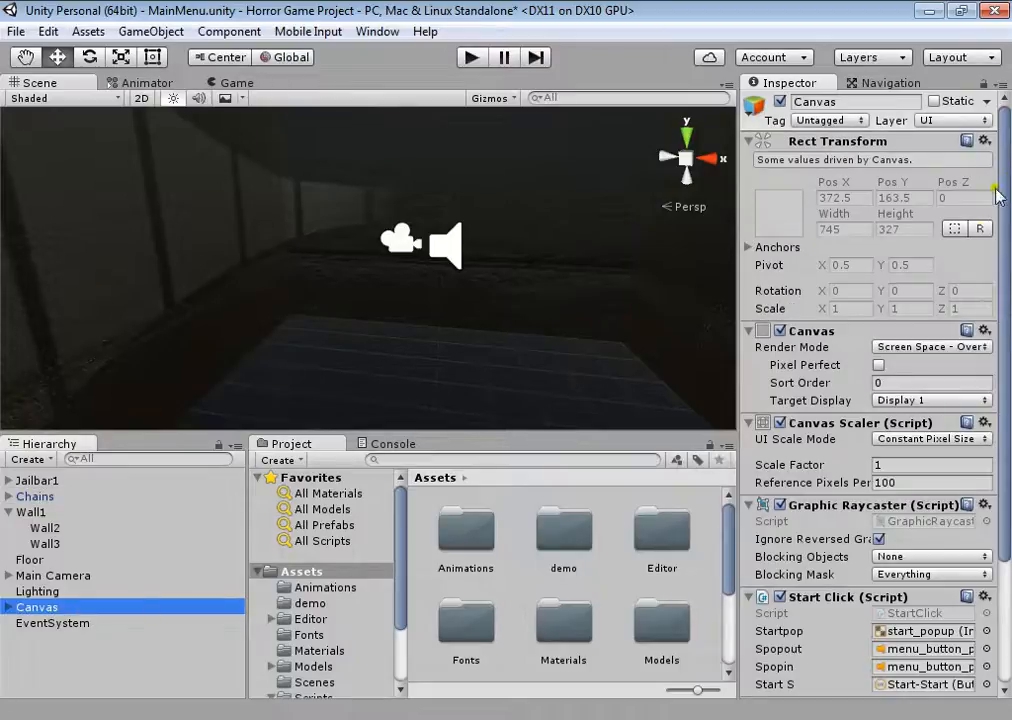
drag(1006, 166, 1008, 350)
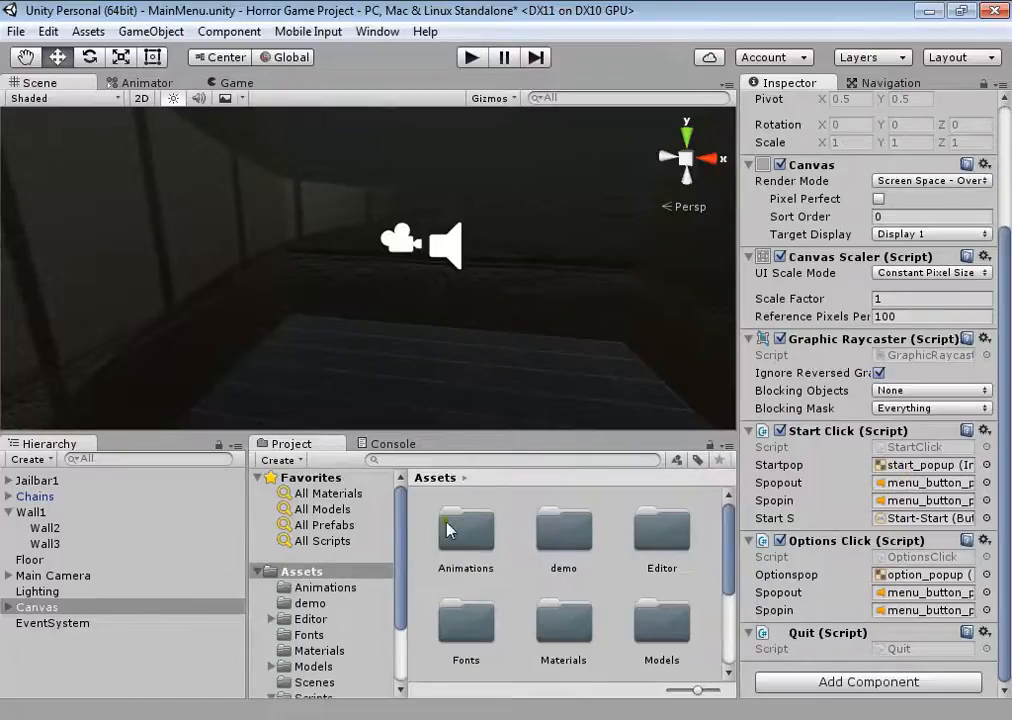
drag(403, 521, 397, 571)
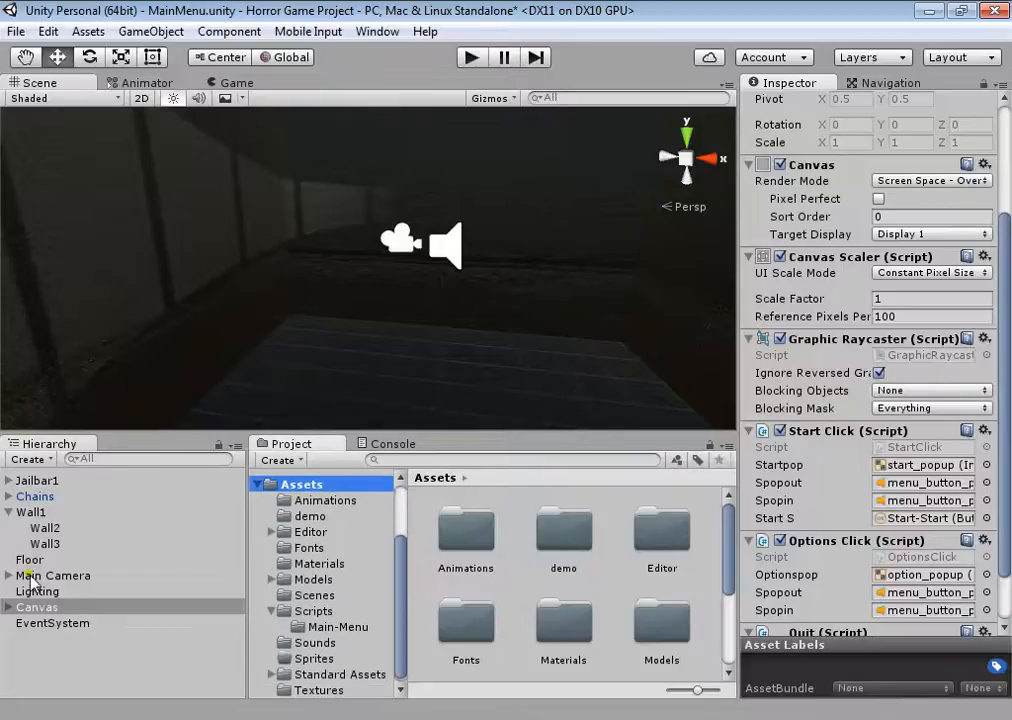
drag(33, 582, 929, 471)
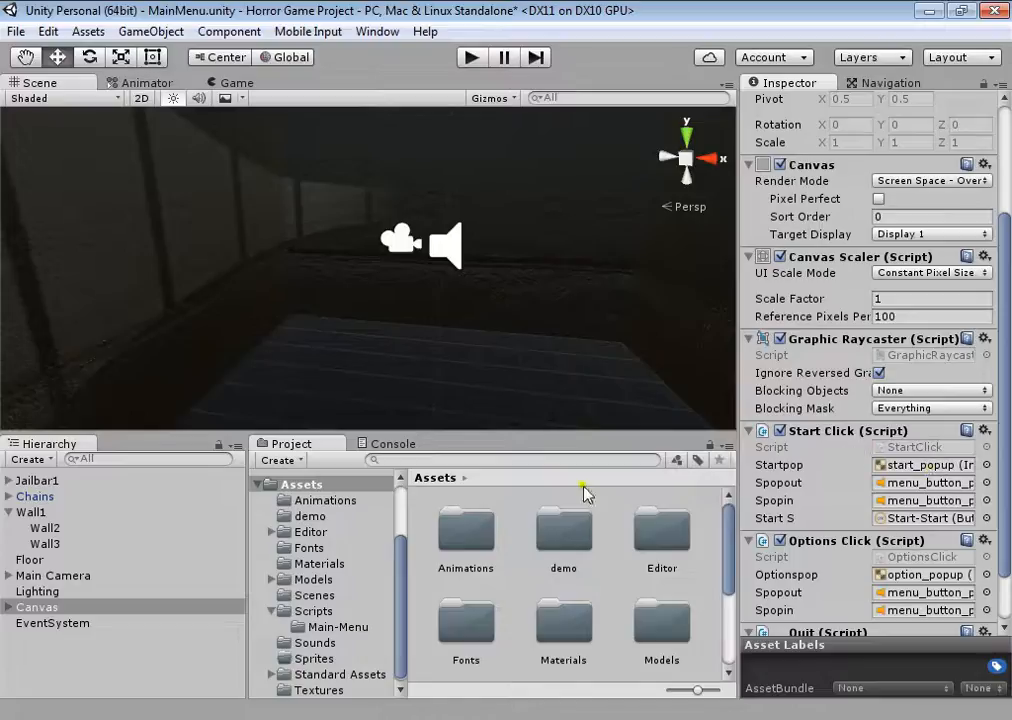
- Expand Canvas in the scene hierarchy and assign its option_popup child to the Start Click script's Startpop field
click(18, 607)
click(8, 607)
drag(55, 639, 904, 474)
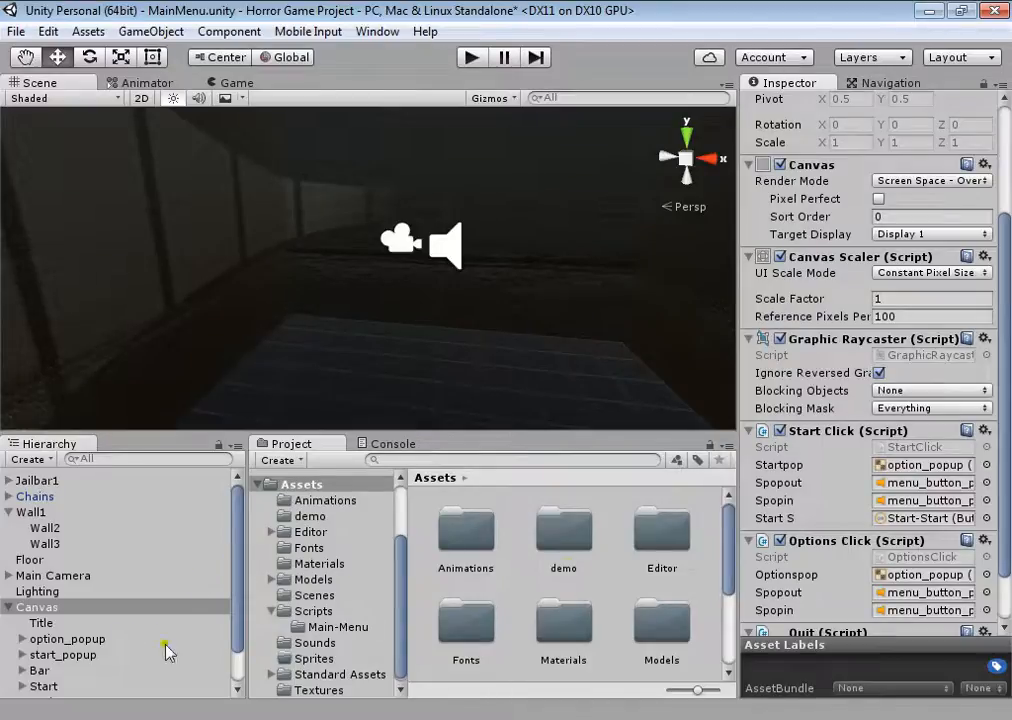
- View the properties of start_popup and option_popup, and lock the Inspector on the Canvas object
click(88, 657)
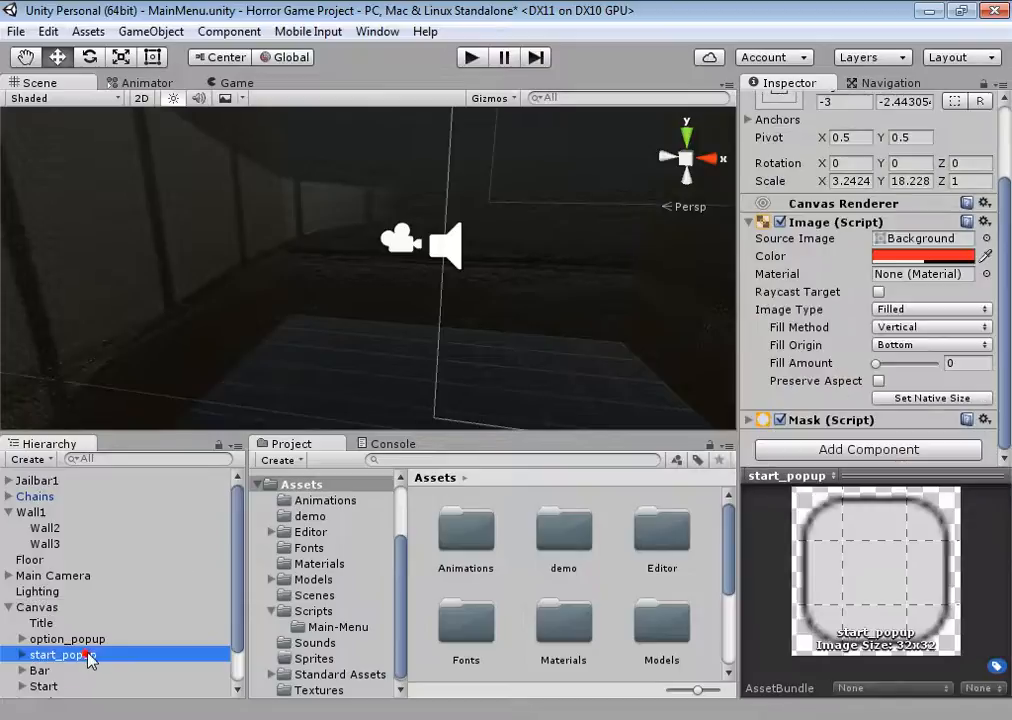
click(80, 639)
click(40, 607)
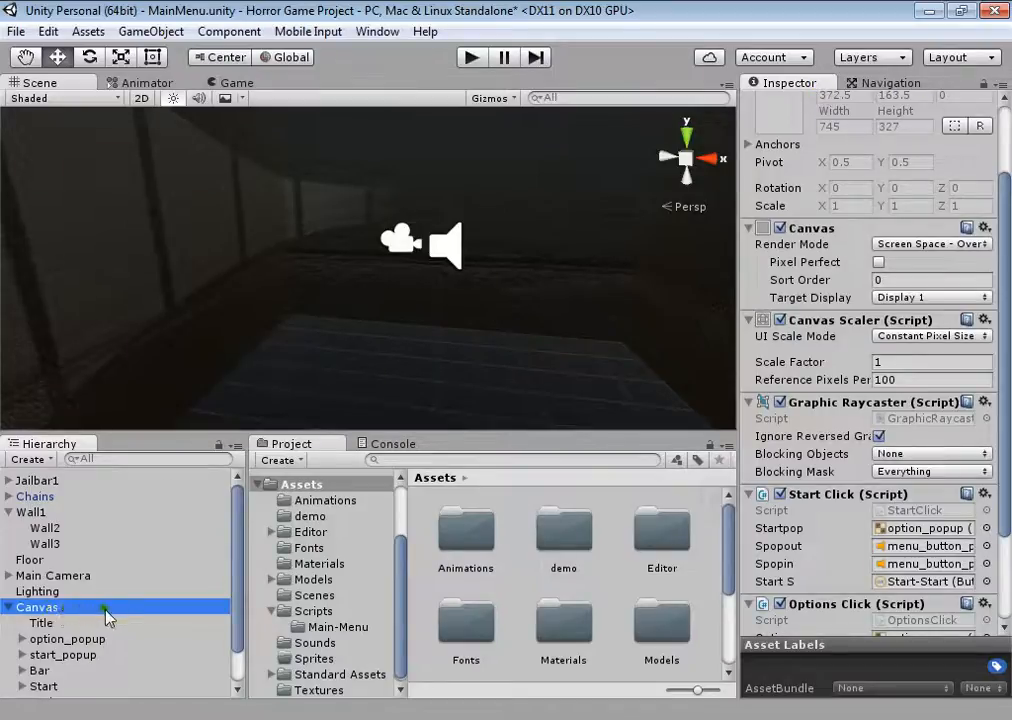
click(985, 88)
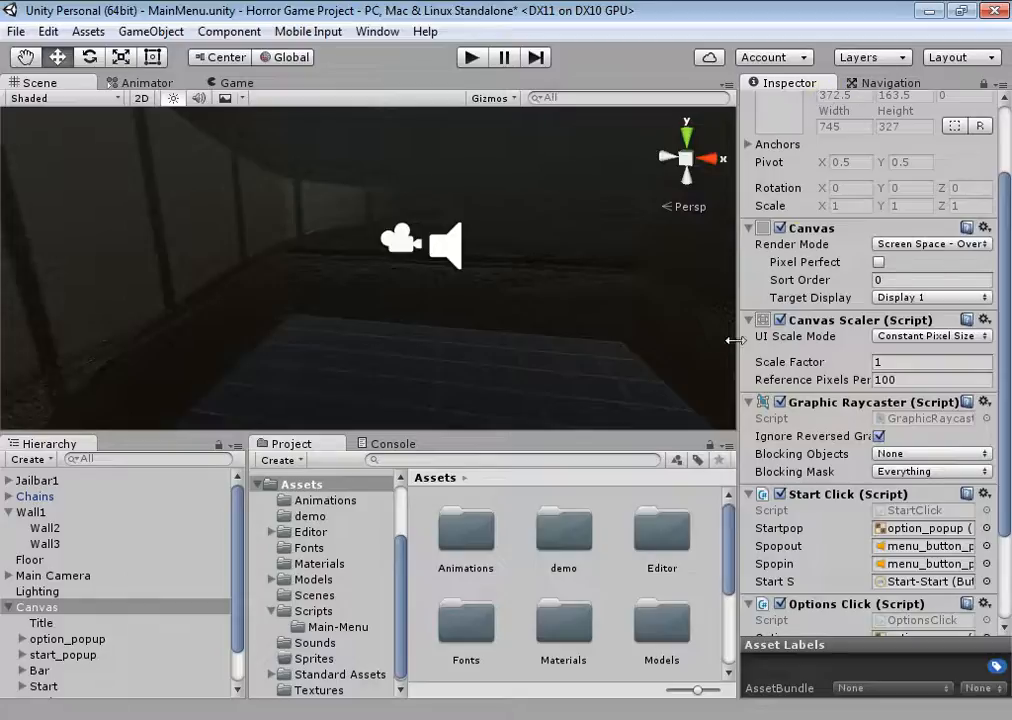
- Select Chains, the walls, Floor, Lighting and several Canvas children in turn to check what the locked Inspector displays
click(45, 495)
click(45, 527)
click(30, 559)
click(40, 591)
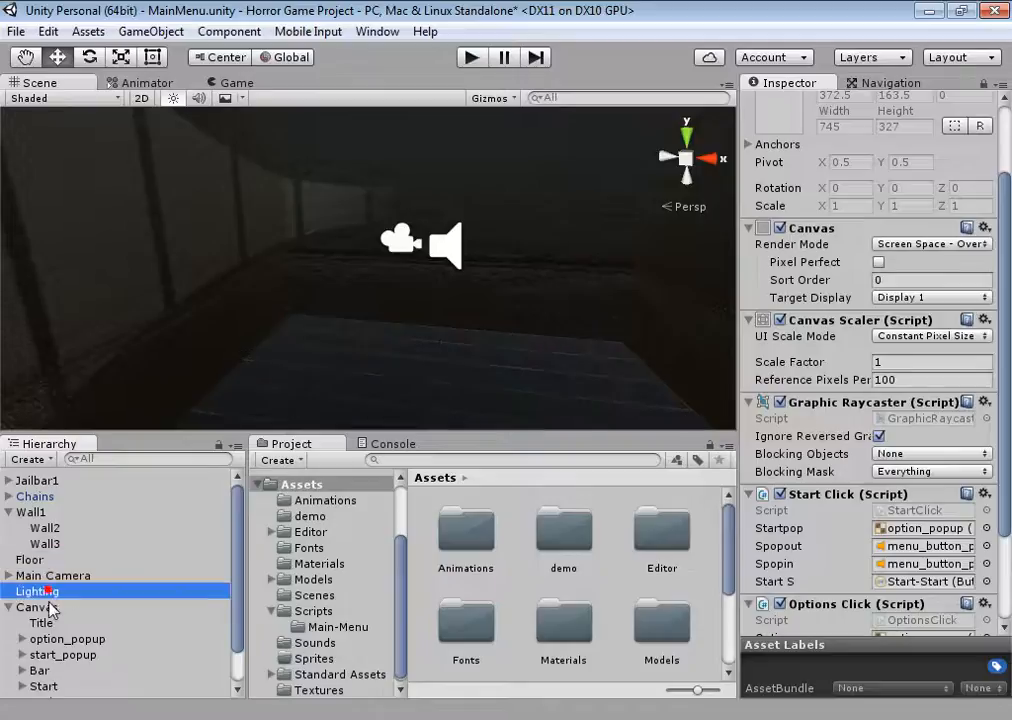
click(78, 543)
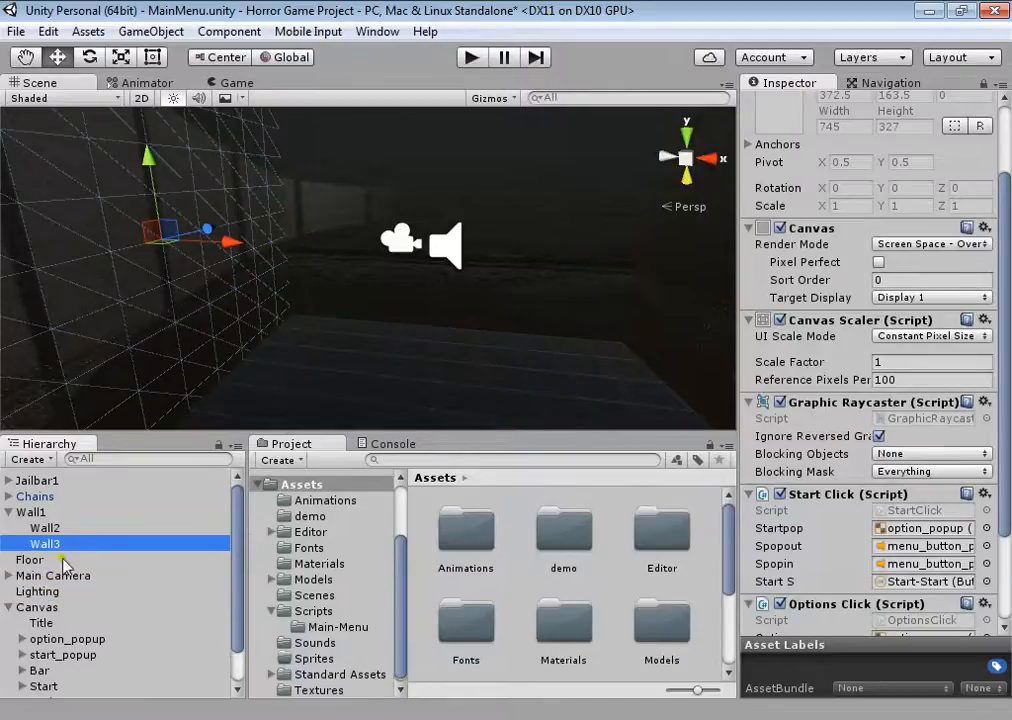
click(40, 622)
click(48, 639)
click(48, 671)
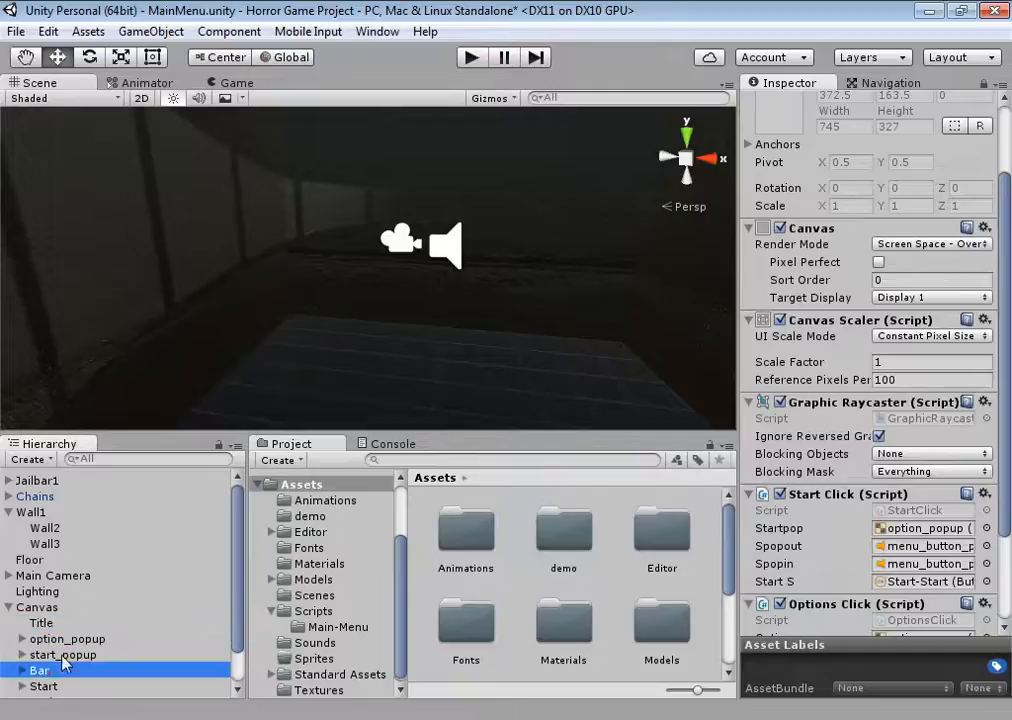
click(72, 608)
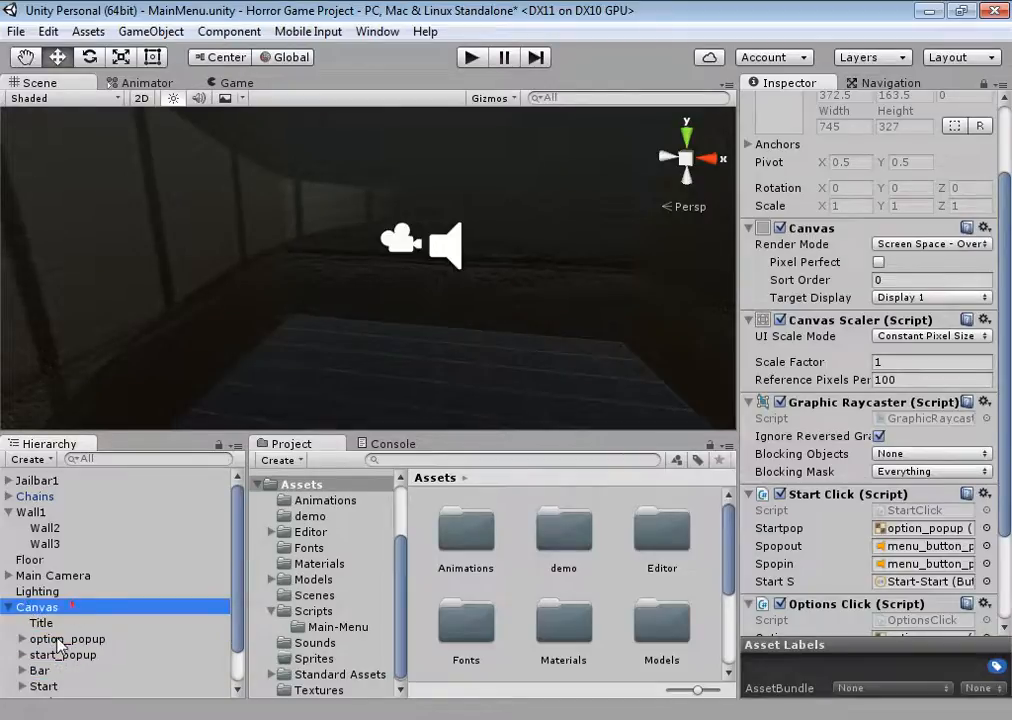
- Assign start_popup to the Startpop field of the Canvas's Start Click script while the Inspector is locked
click(62, 641)
drag(79, 642, 897, 536)
drag(1006, 384, 1008, 474)
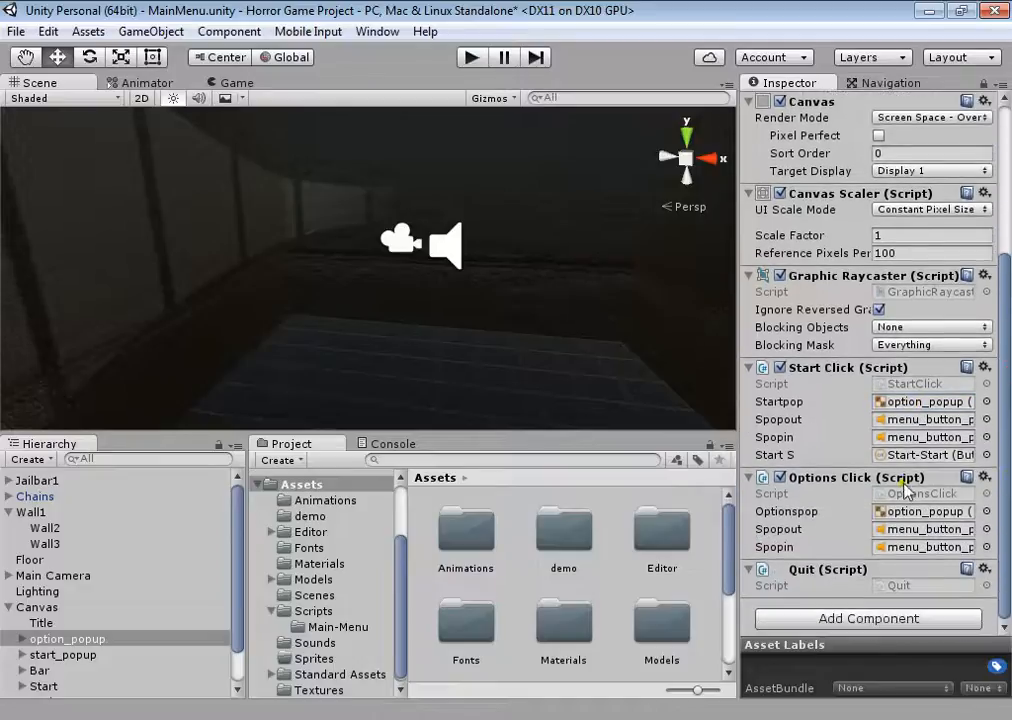
drag(124, 639, 922, 401)
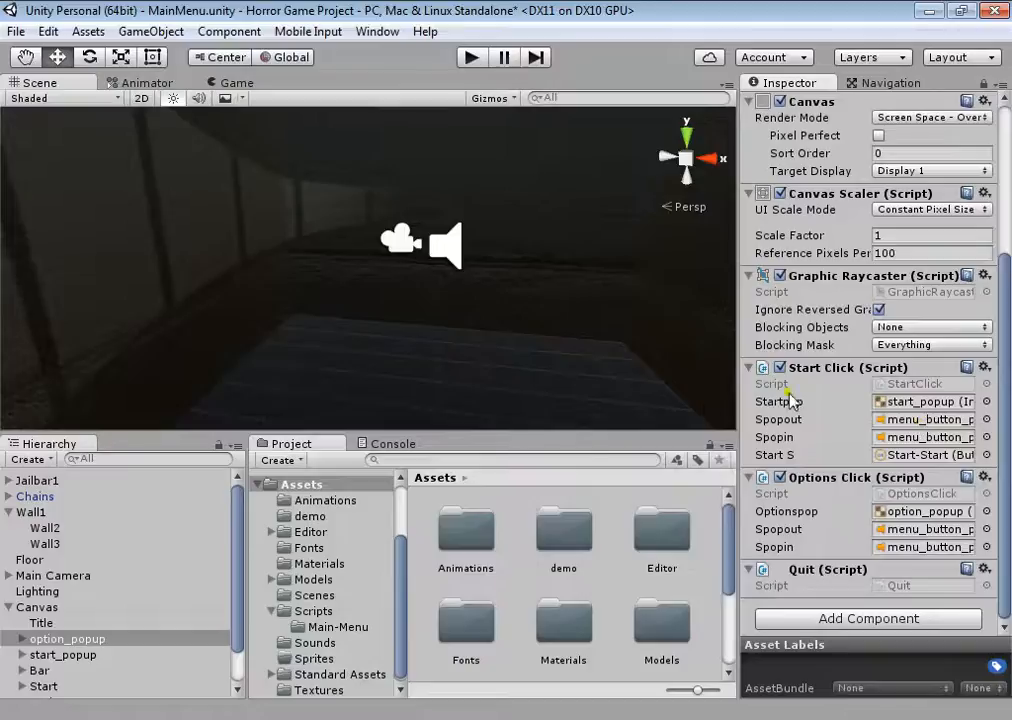
- Select start_popup, Bar, Start, Options and option_popup in turn with the Inspector locked, and unlock it on option_popup
drag(239, 557, 240, 568)
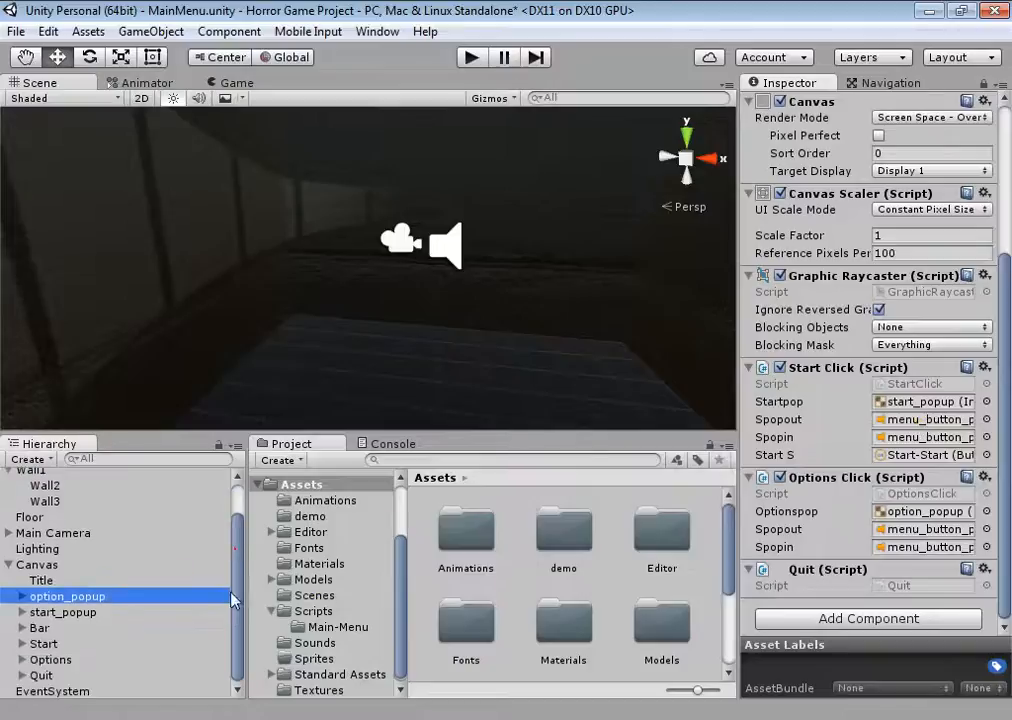
click(80, 612)
click(45, 628)
click(48, 643)
click(57, 660)
click(66, 596)
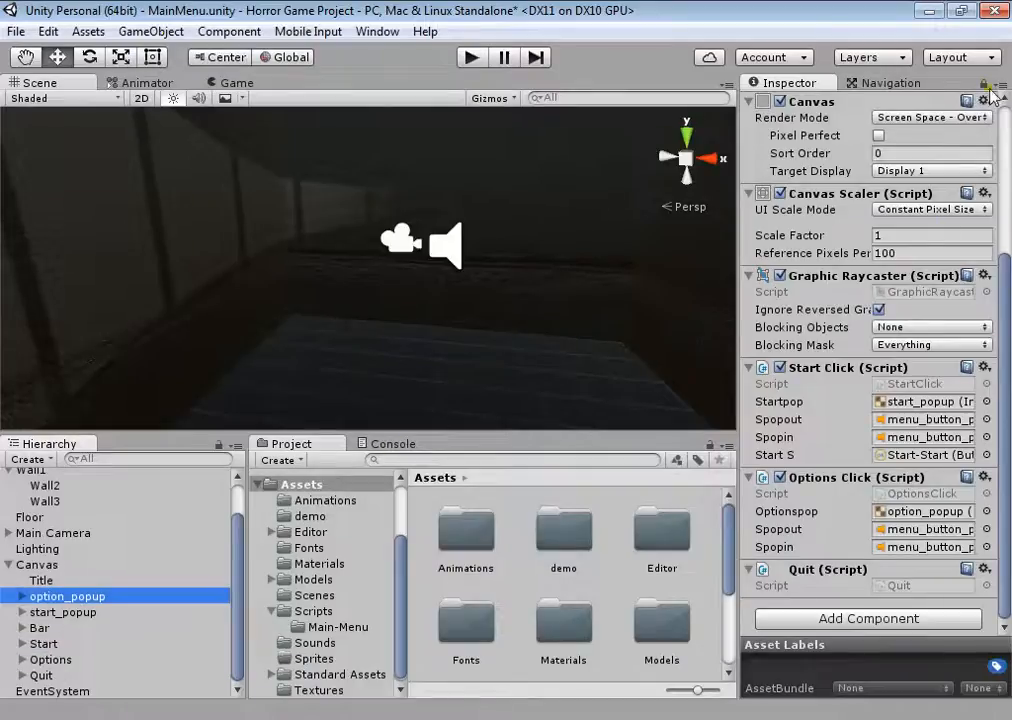
click(984, 86)
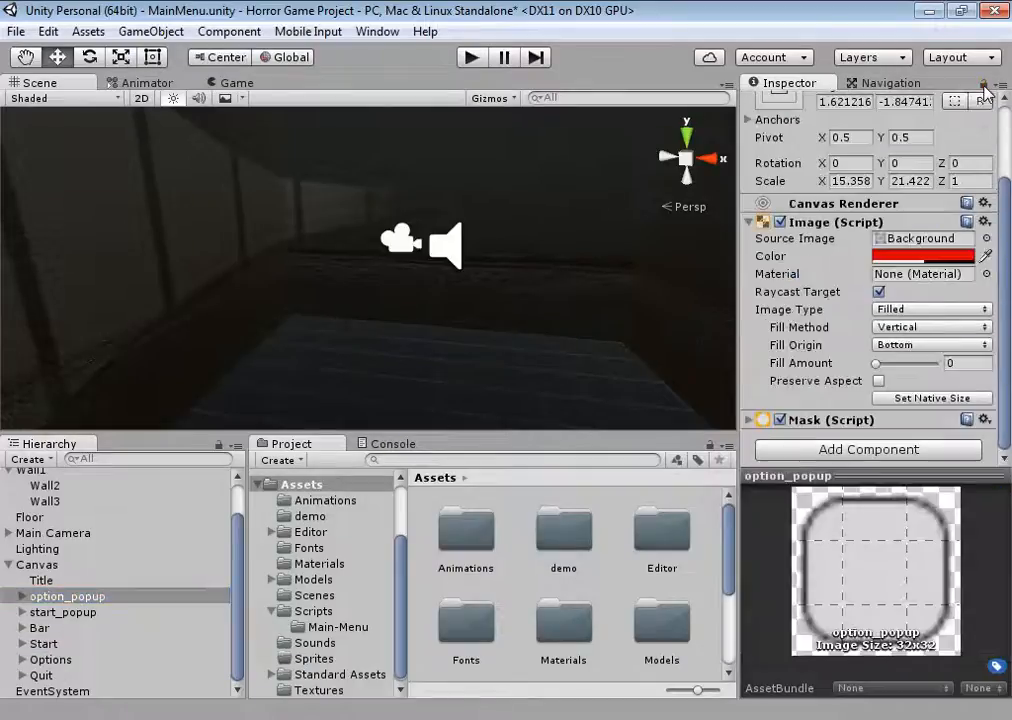
- Select start_popup, Start, Quit, EventSystem, option_popup and Canvas in turn to check what the unlocked Inspector displays
click(64, 612)
click(43, 643)
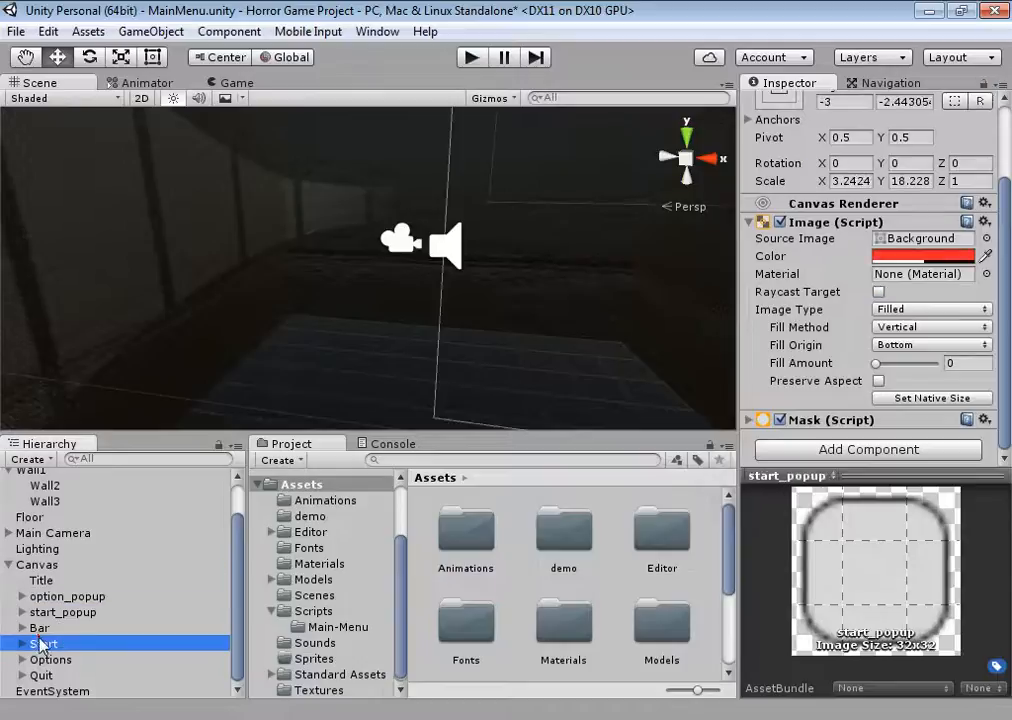
click(41, 675)
click(45, 690)
click(55, 644)
click(60, 596)
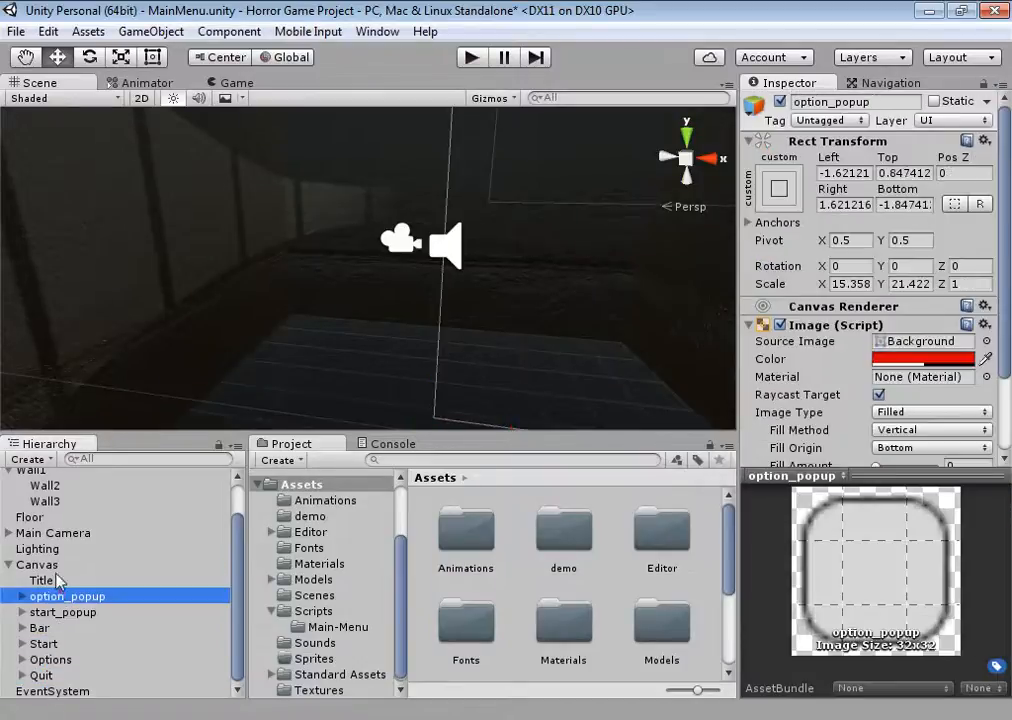
click(105, 563)
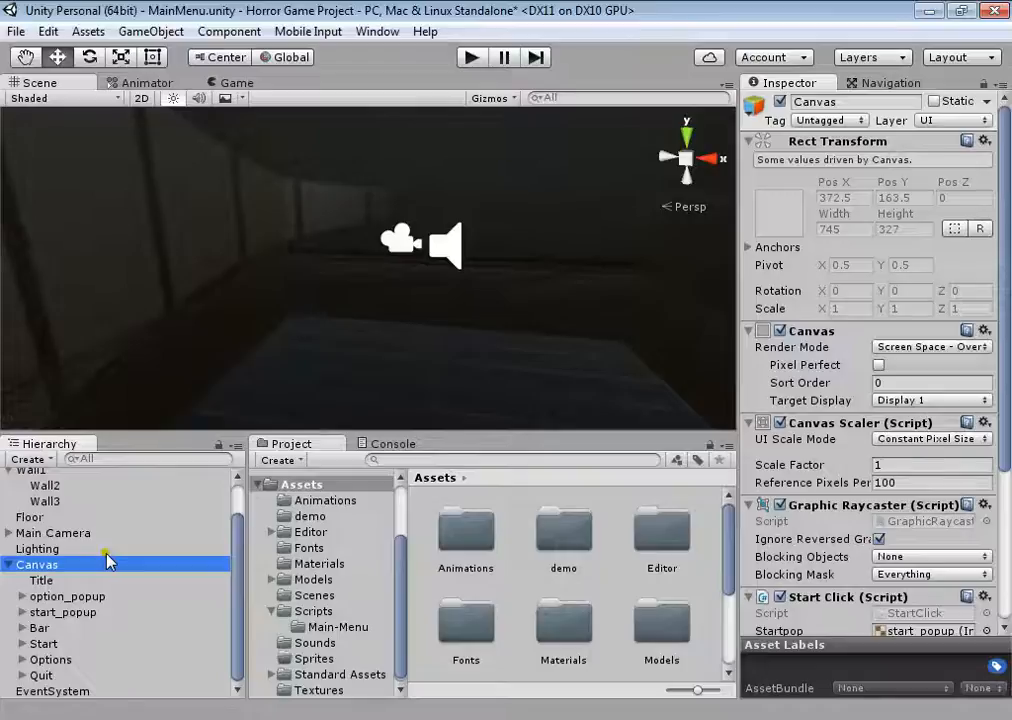